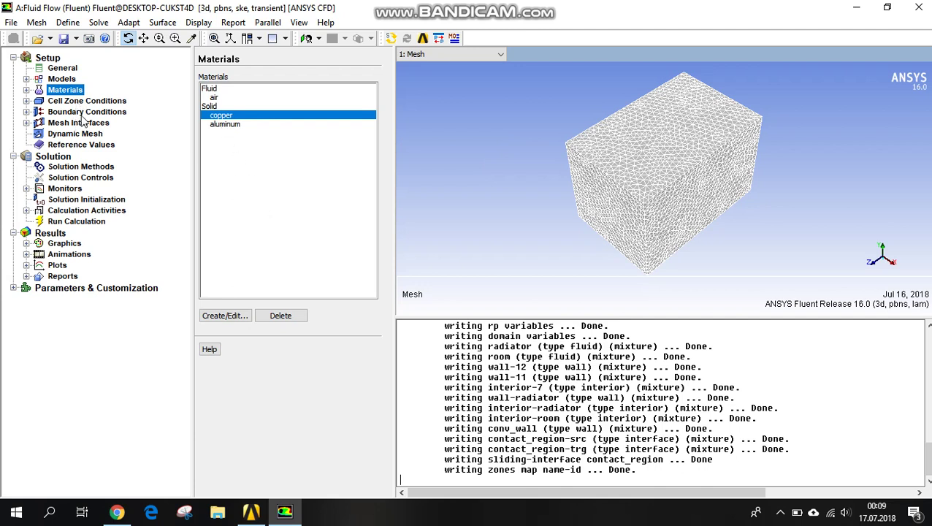
Change the radiator cell zone's type from fluid to solid
click(83, 102)
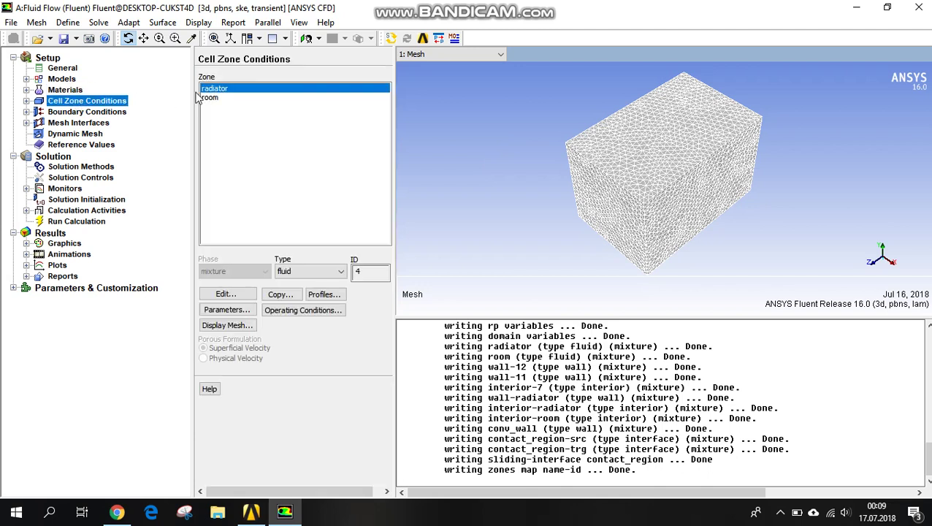
click(285, 280)
click(282, 290)
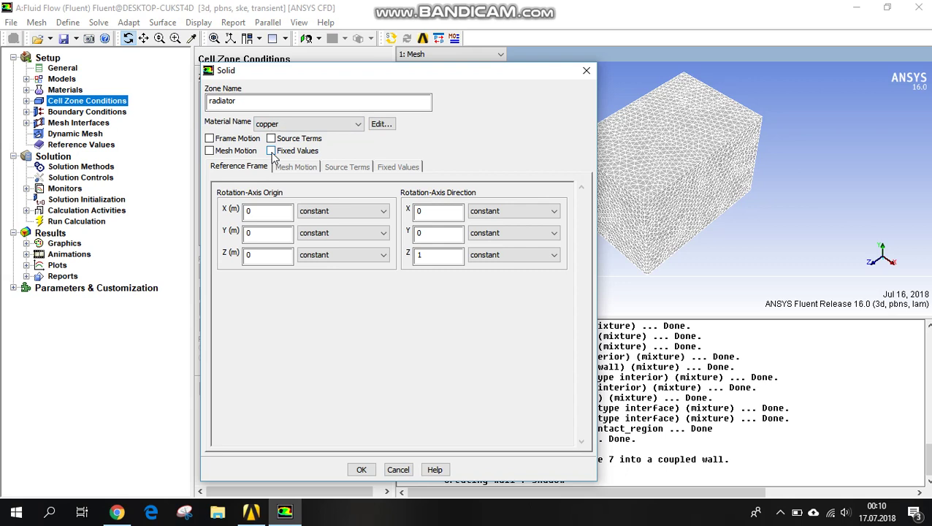
Enable fixed values for the radiator zone and set its temperature to a constant 353 K
click(271, 151)
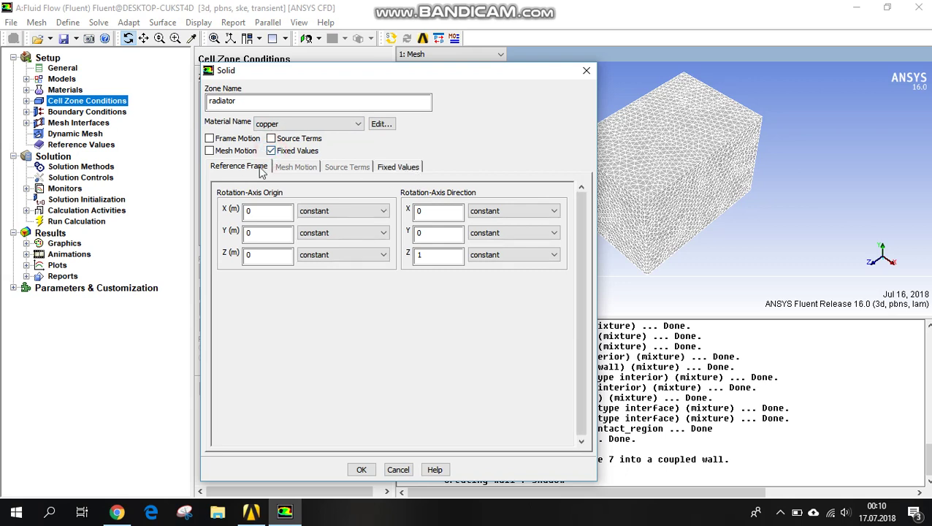
click(412, 167)
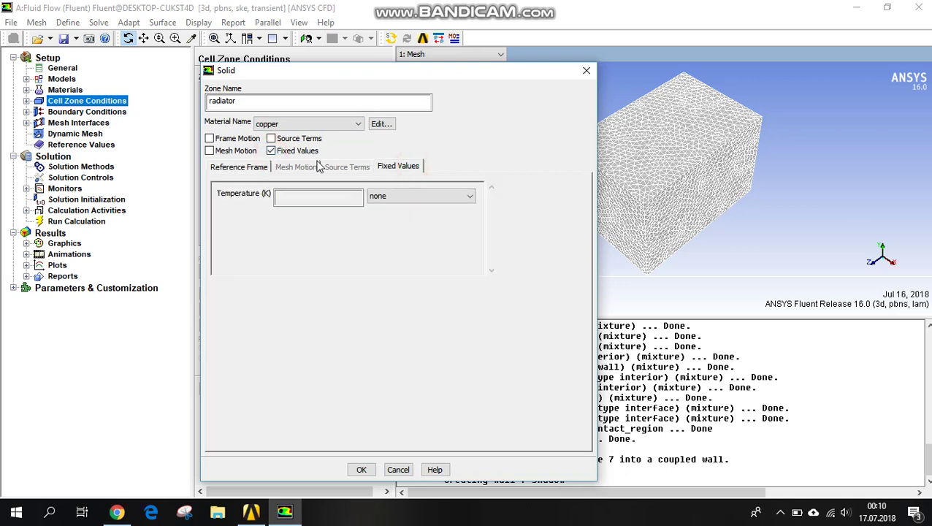
click(379, 198)
click(383, 205)
double_click(319, 196)
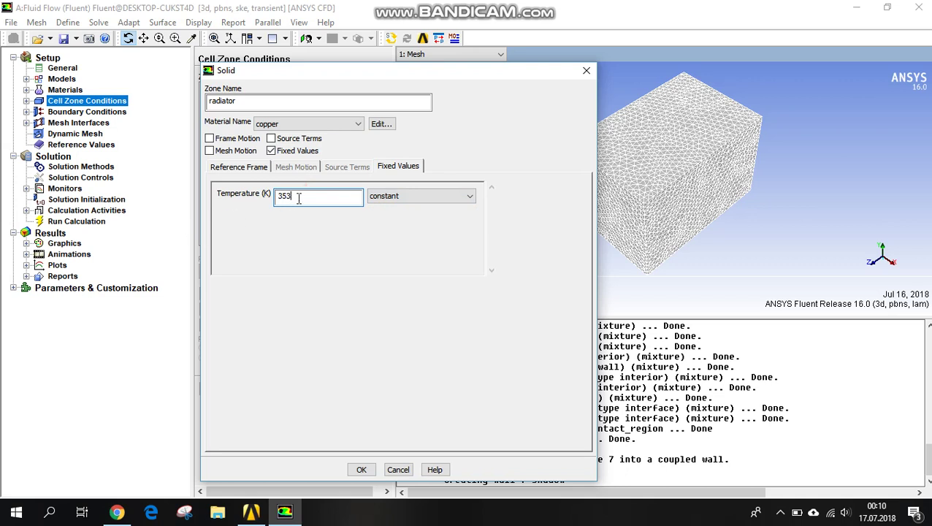
click(362, 471)
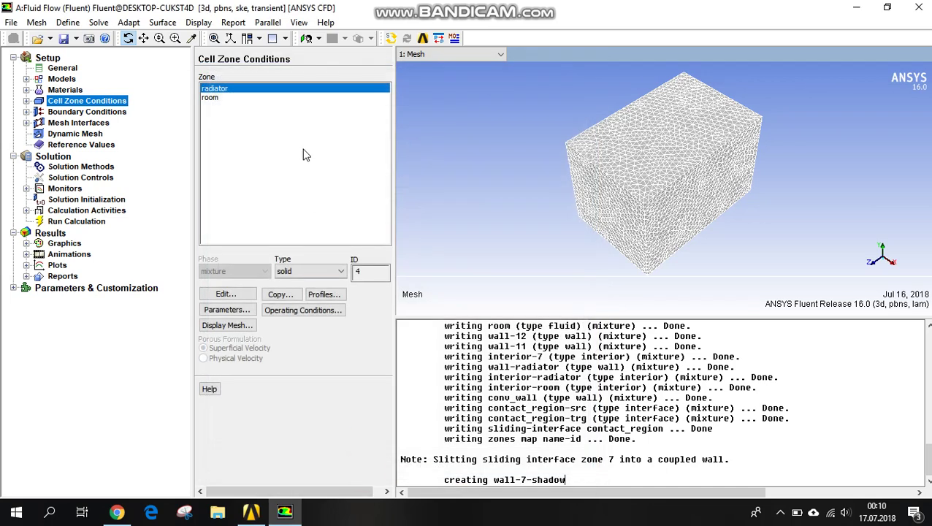
Accept the room zone's fluid settings with air as material and enable the specified operating density in the operating conditions
click(223, 99)
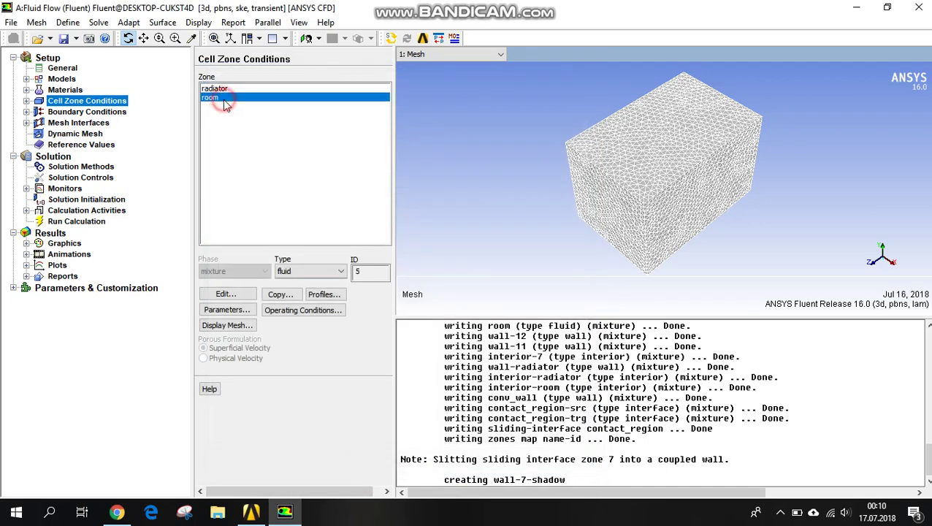
click(248, 294)
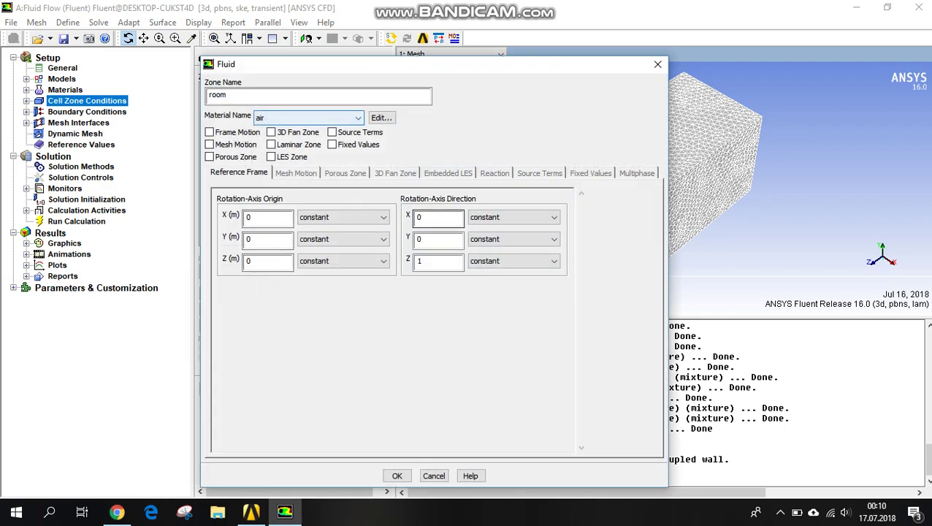
click(395, 476)
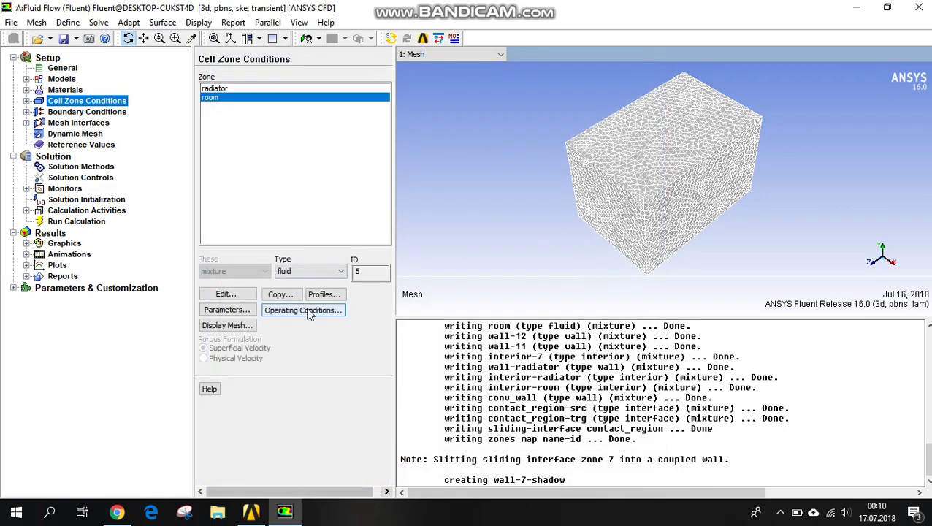
click(306, 308)
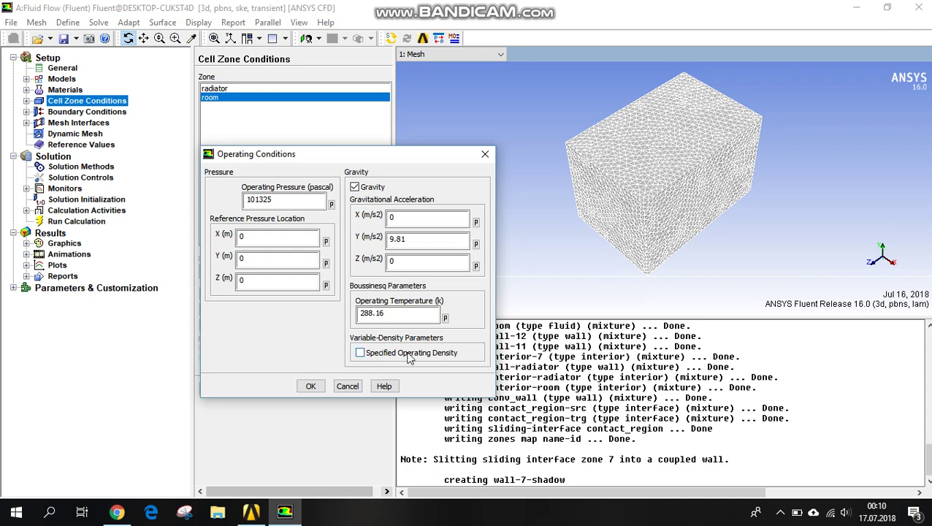
click(359, 352)
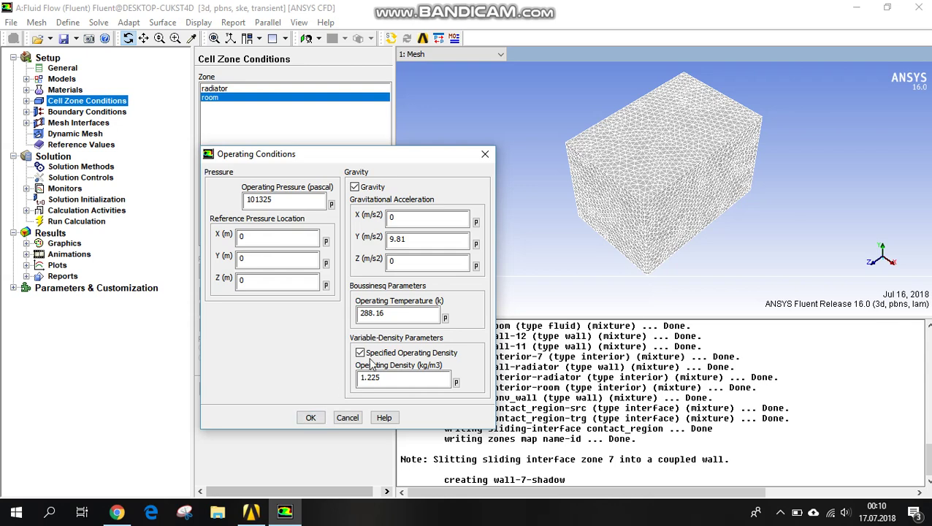
click(307, 418)
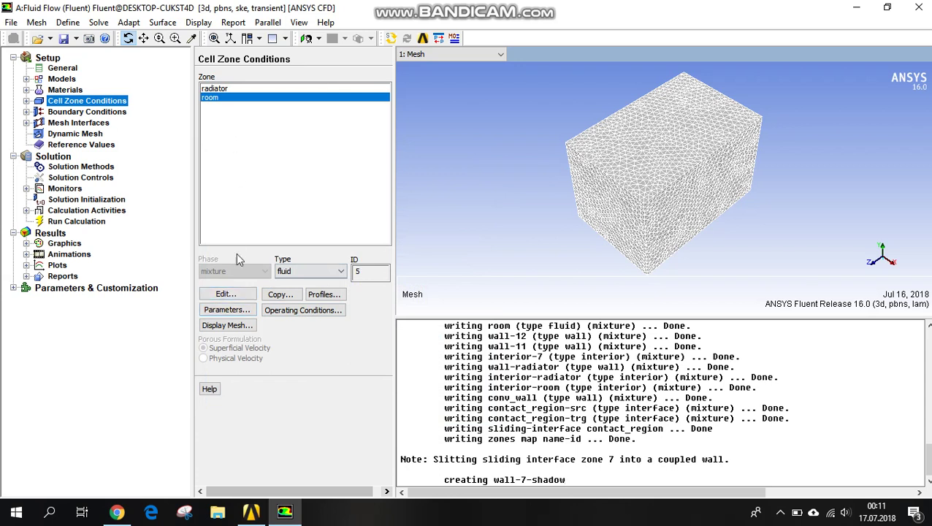
Set conv_wall's thermal condition to convection with a heat transfer coefficient of 10 W/m2-K and a free stream temperature of 298 K
click(85, 114)
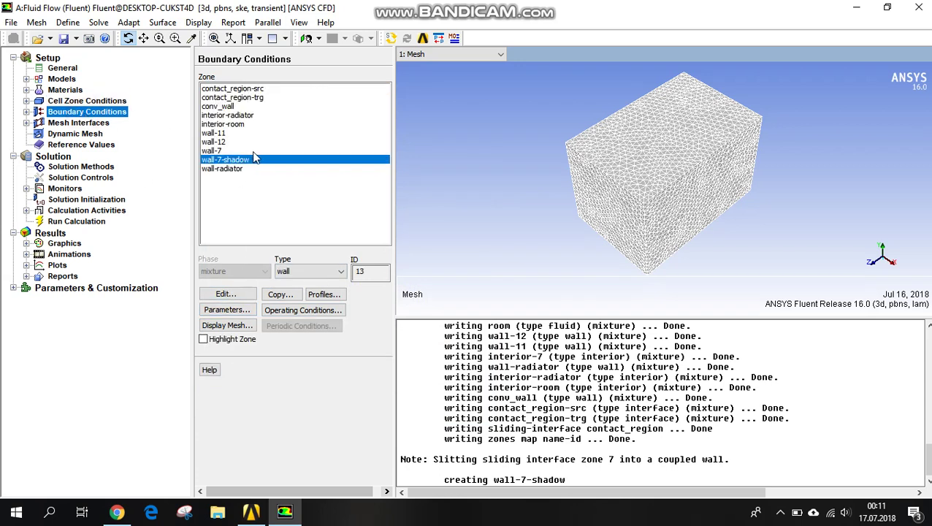
click(236, 170)
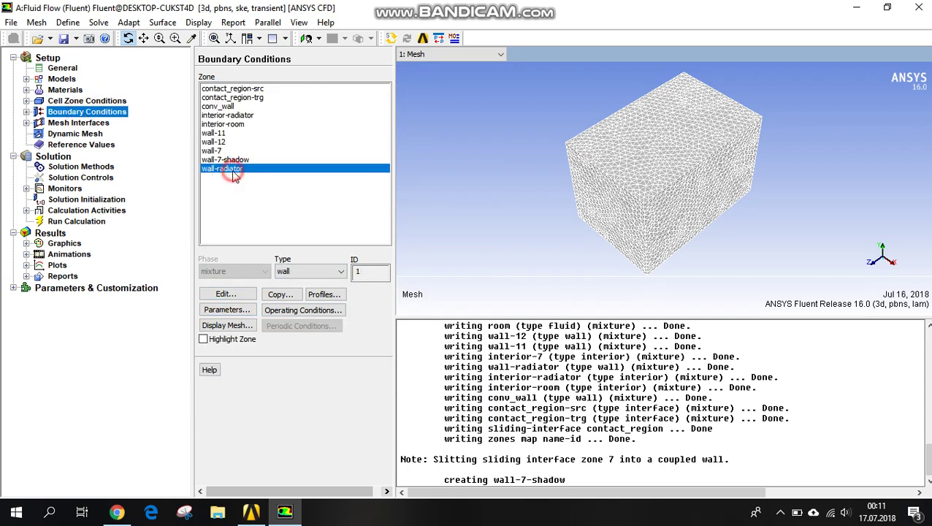
click(238, 108)
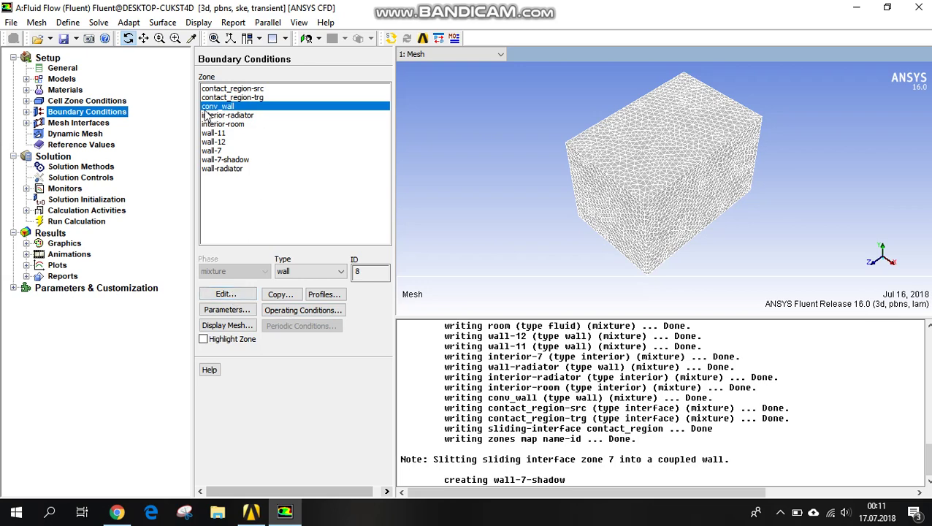
click(221, 293)
click(268, 211)
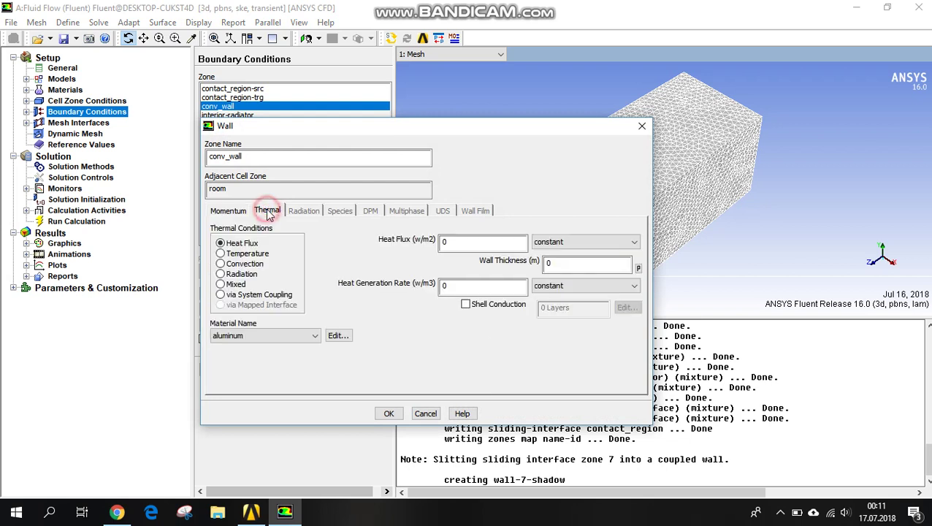
click(242, 264)
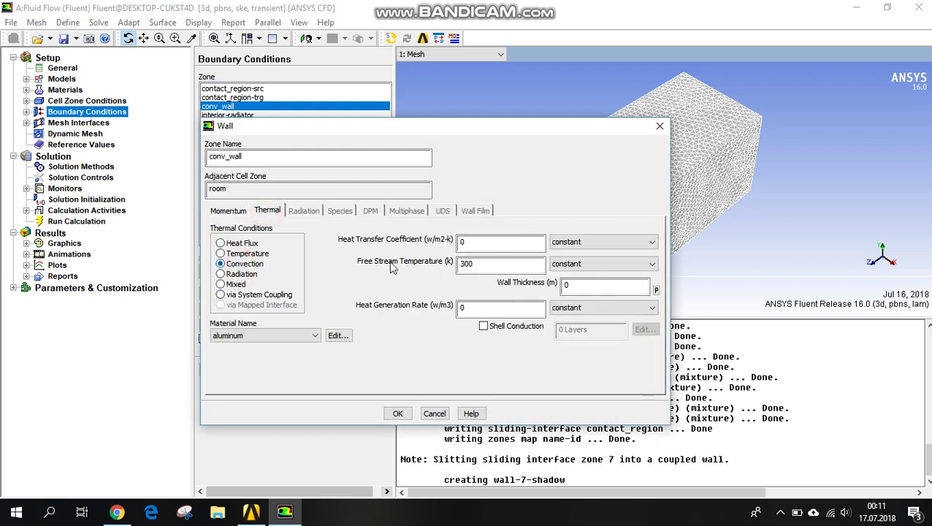
double_click(460, 243)
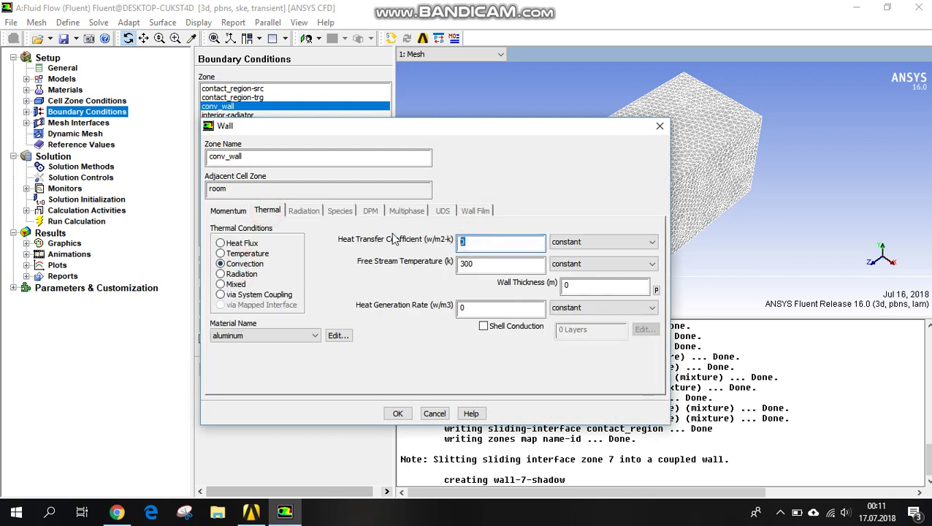
double_click(491, 265)
text(298)
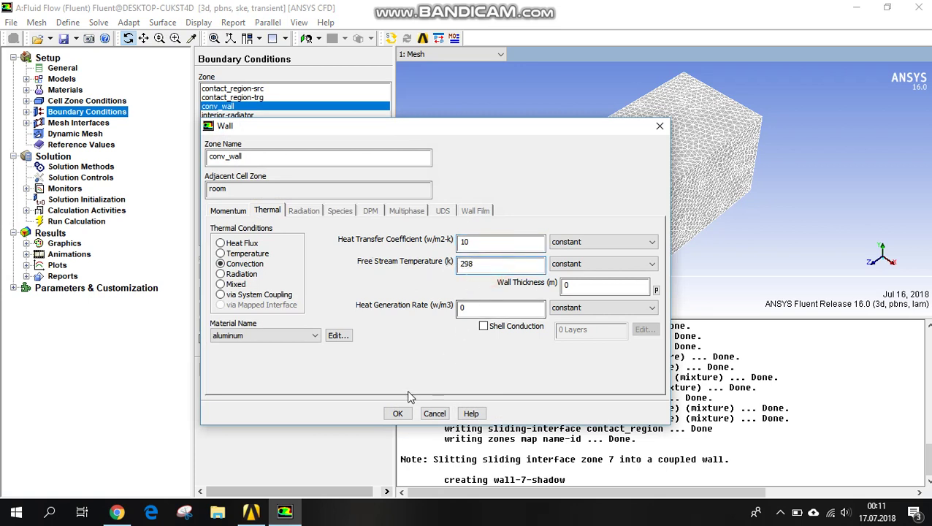
click(397, 413)
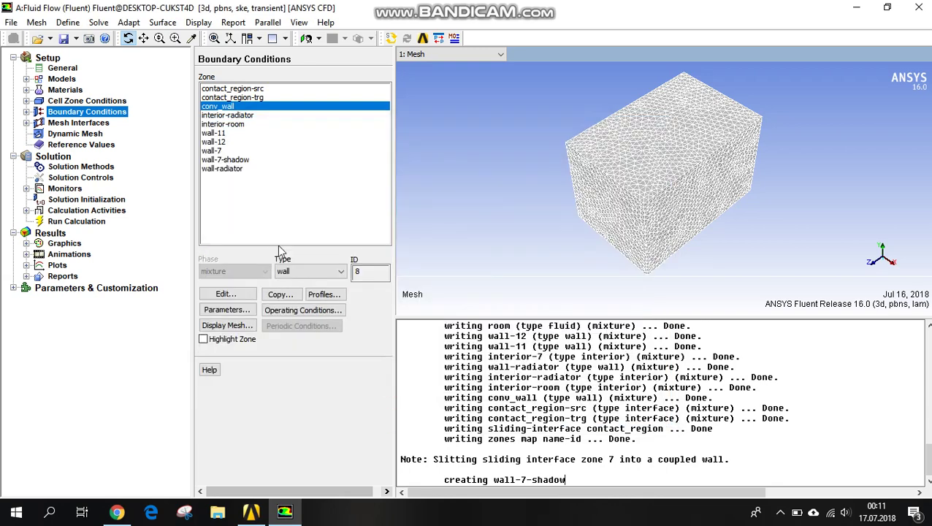
Review the mesh interfaces, dynamic mesh, reference values, solution methods, solution controls and monitors settings
click(86, 124)
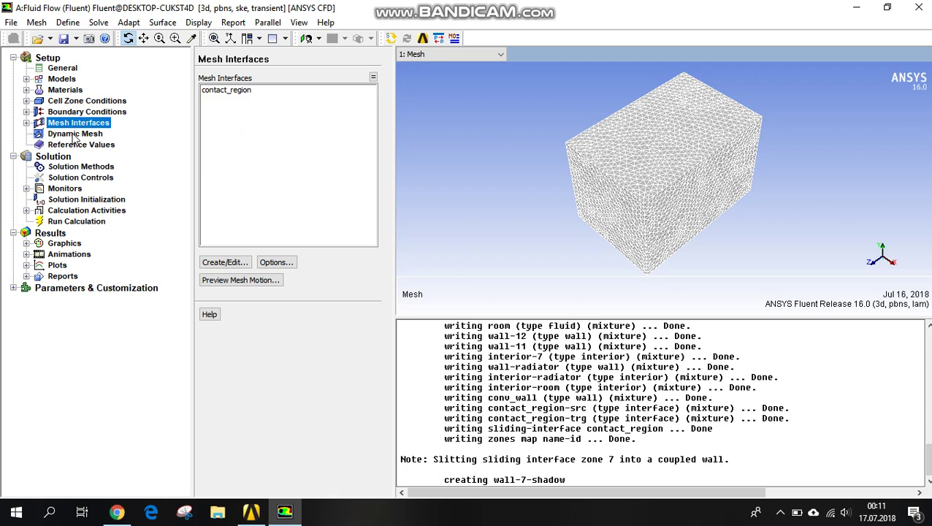
click(74, 136)
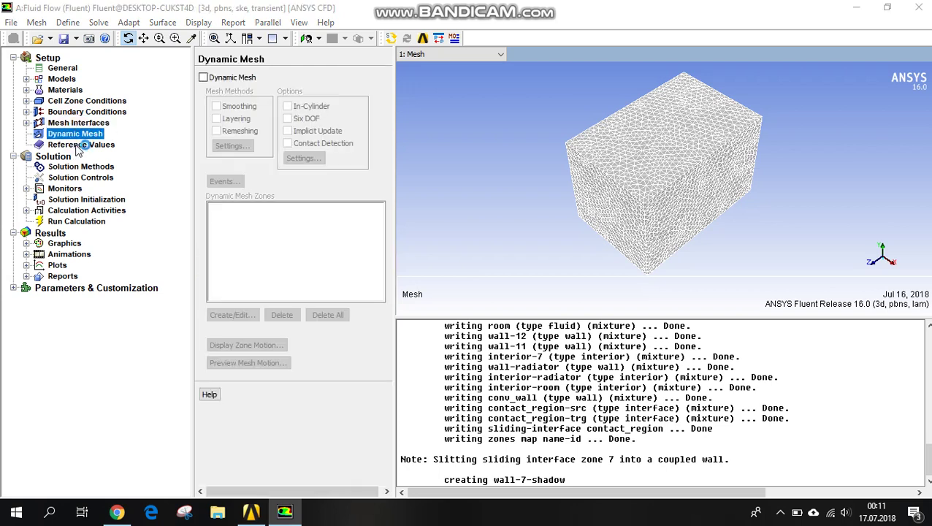
click(79, 147)
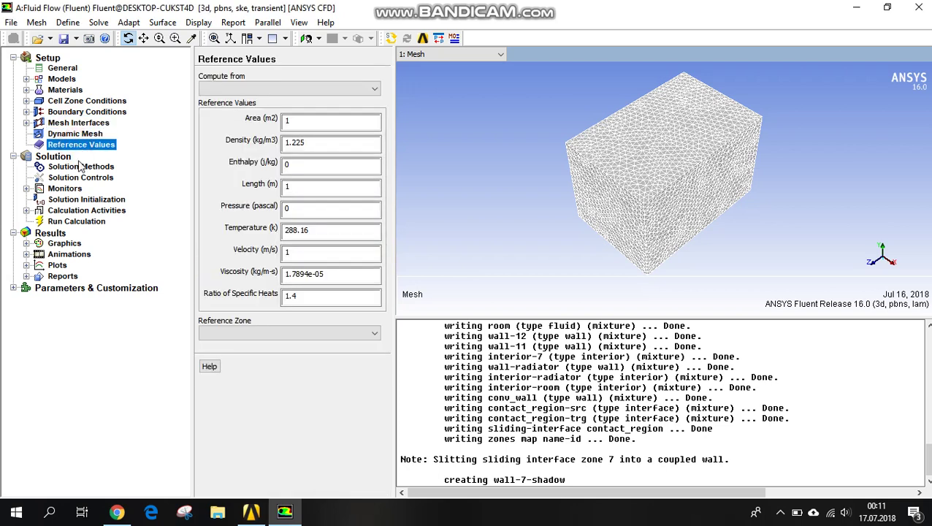
click(81, 167)
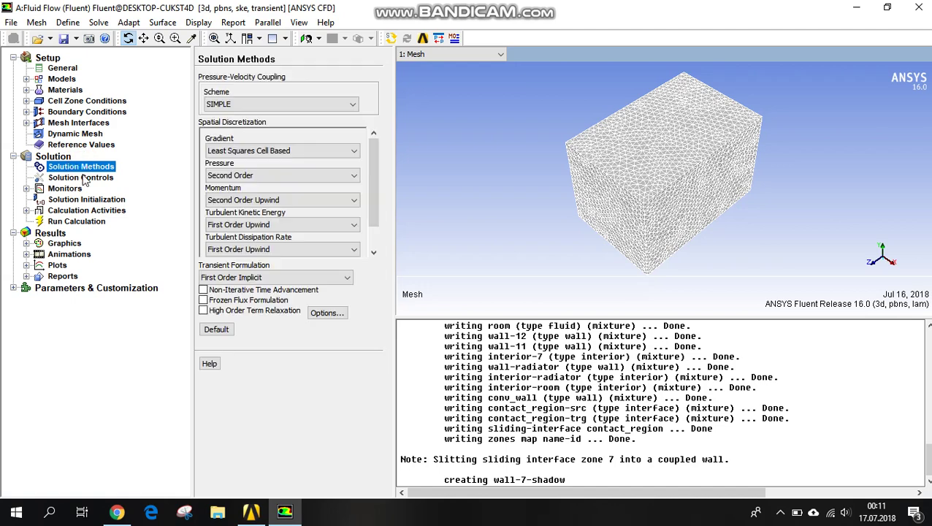
click(84, 180)
click(82, 190)
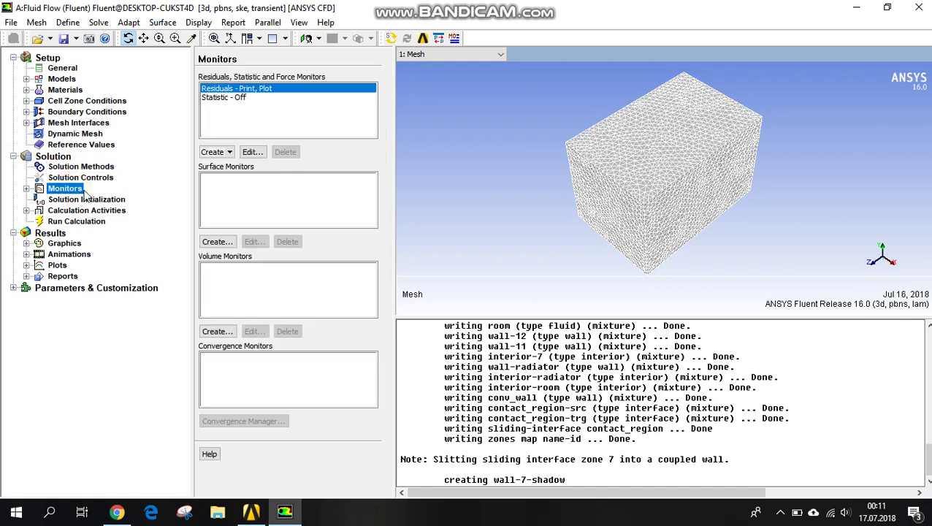
Initialize the solution with the hybrid initialization method
click(87, 199)
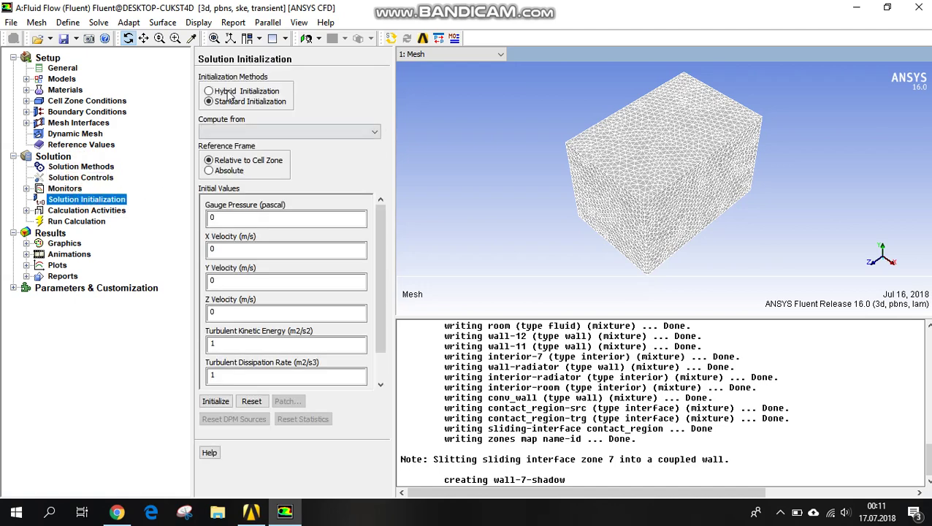
click(225, 91)
click(288, 121)
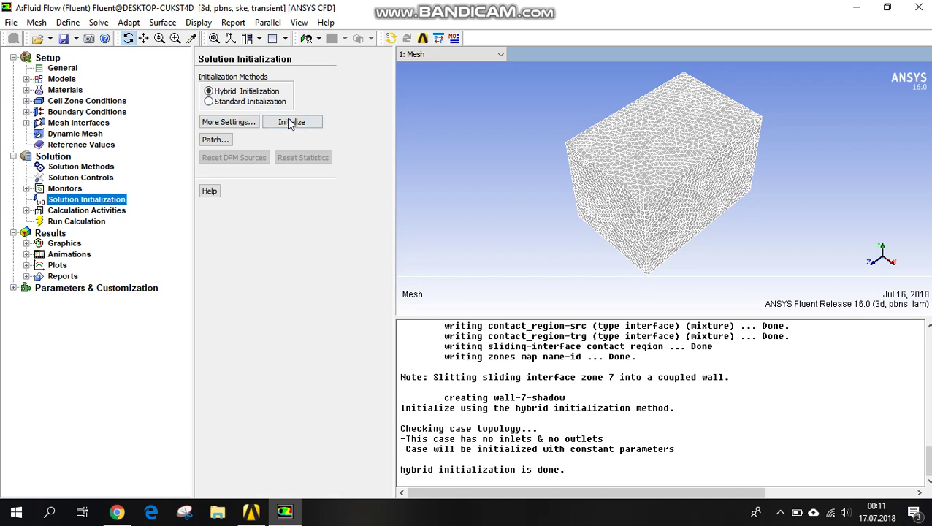
Set the calculation to autosave every 1 time step
click(80, 211)
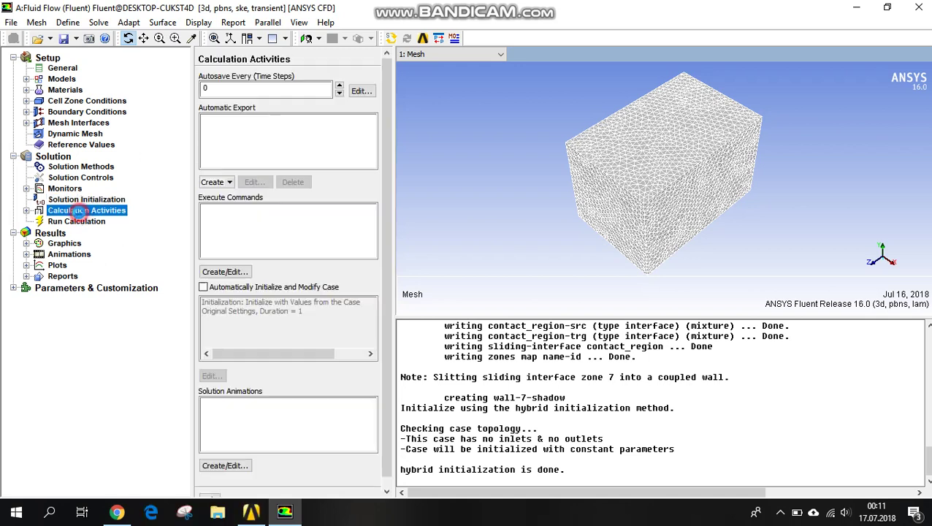
click(263, 89)
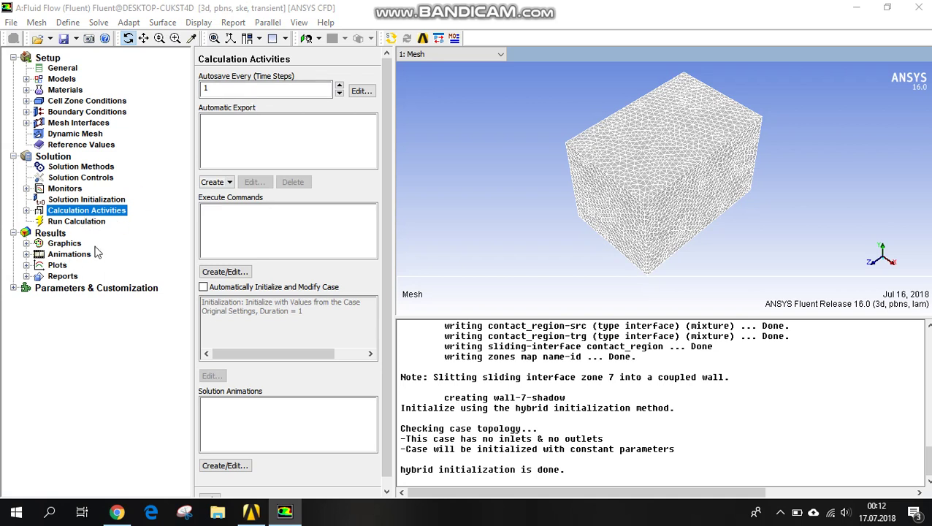
click(208, 90)
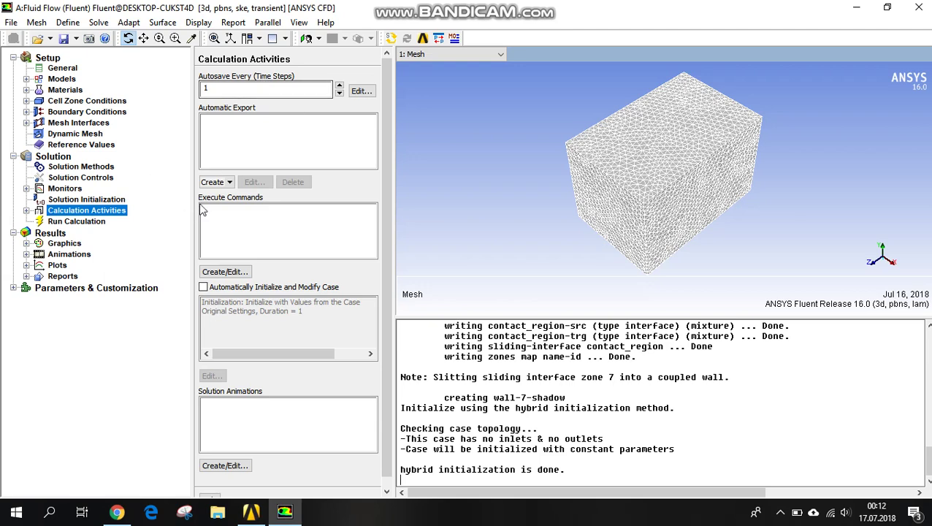
Create an automatic solution data export in CGNS format and include the X, Y and Z Velocity quantities
click(215, 183)
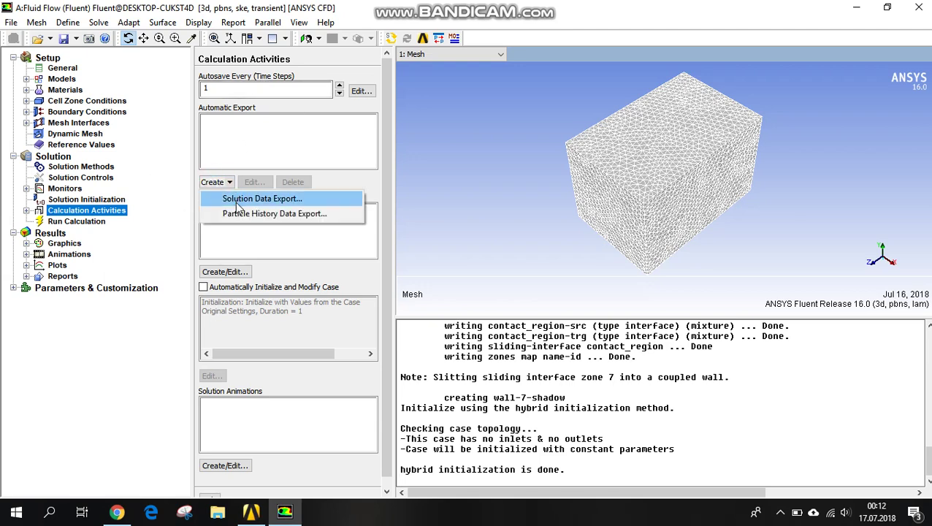
click(235, 200)
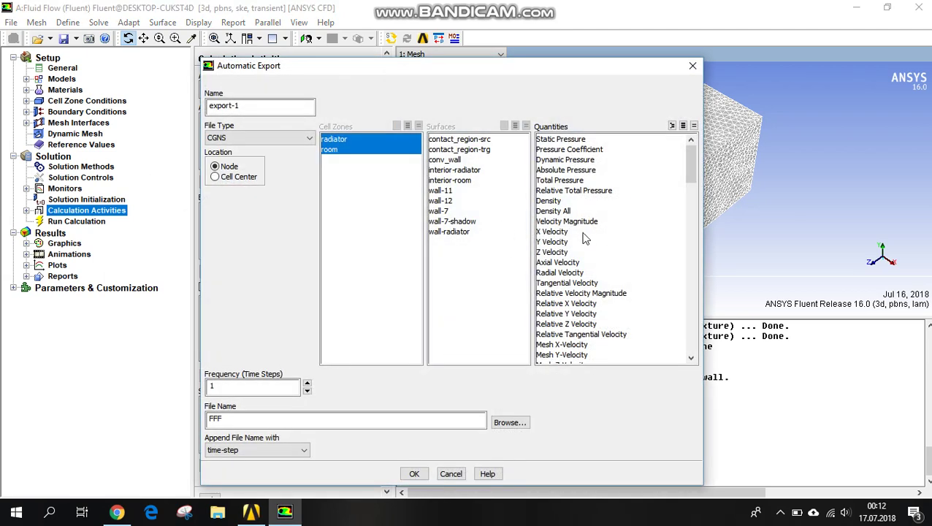
drag(582, 232, 579, 252)
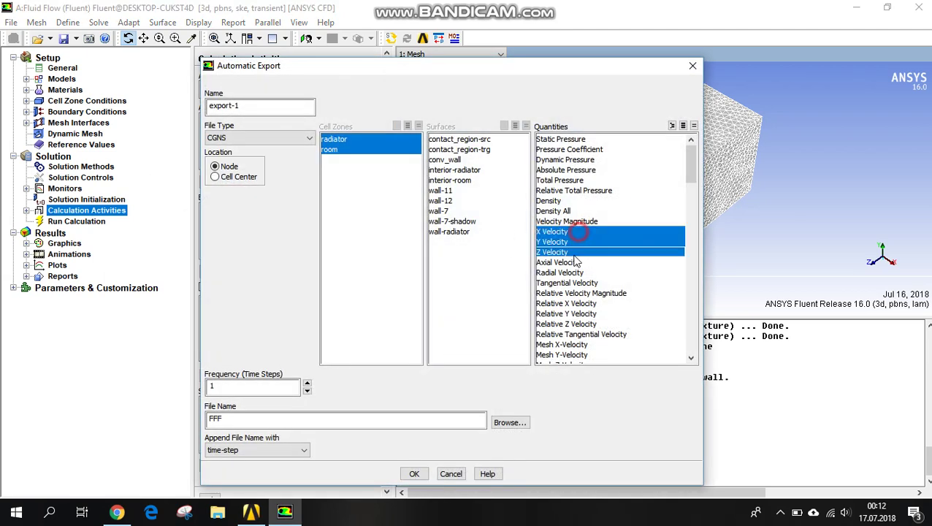
click(259, 143)
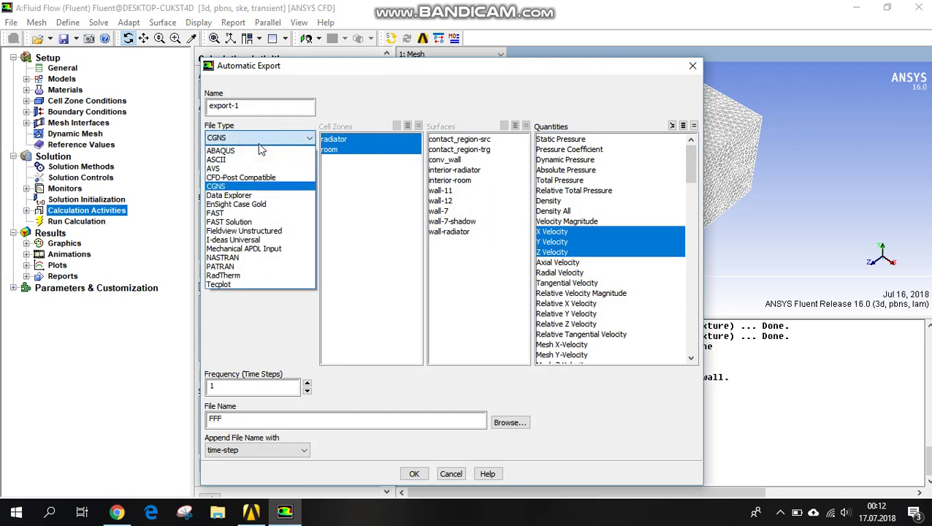
click(260, 142)
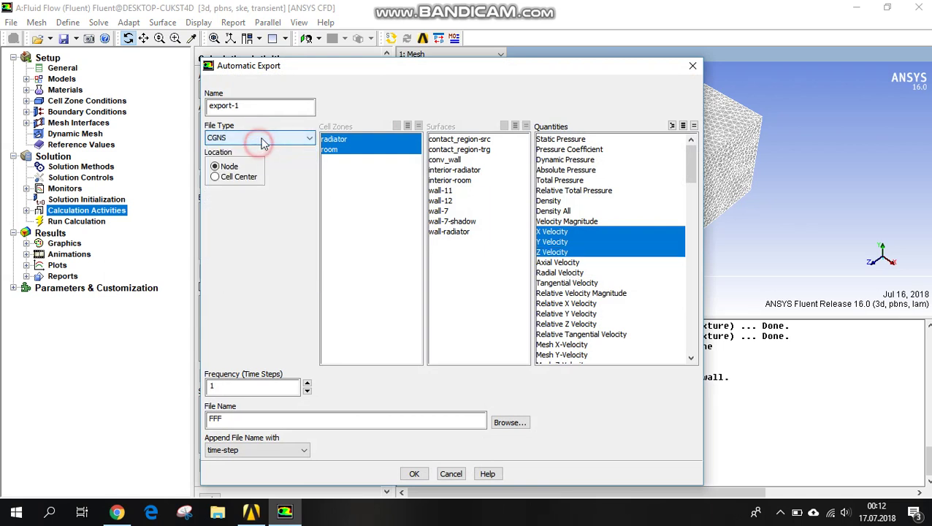
Add Density, Total Pressure, Absolute Pressure, Dynamic Pressure, Static Pressure and Pressure Coefficient to the exported quantities
click(568, 202)
click(568, 180)
click(567, 170)
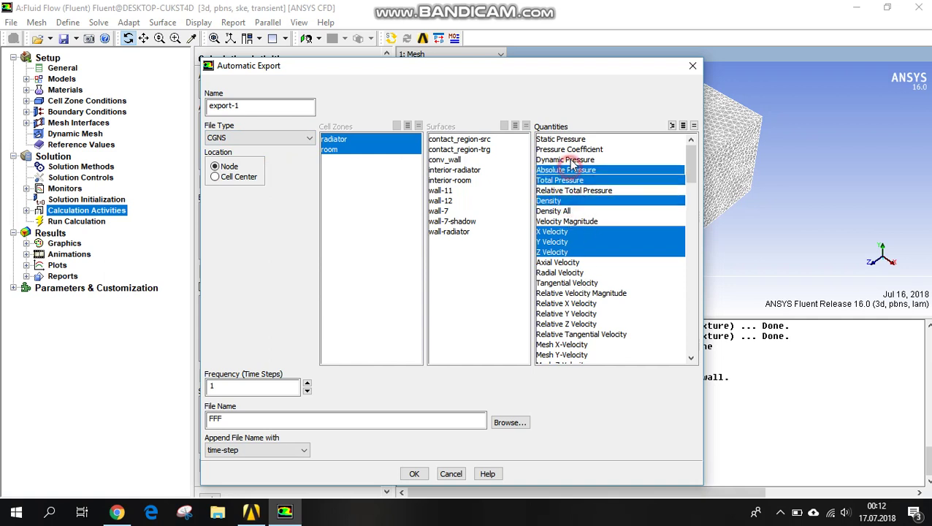
click(566, 160)
click(563, 139)
click(567, 150)
Add Static Temperature, Total Temperature and Enthalpy to the exported quantities and save the automatic export definition
scroll(580, 274, down, 7)
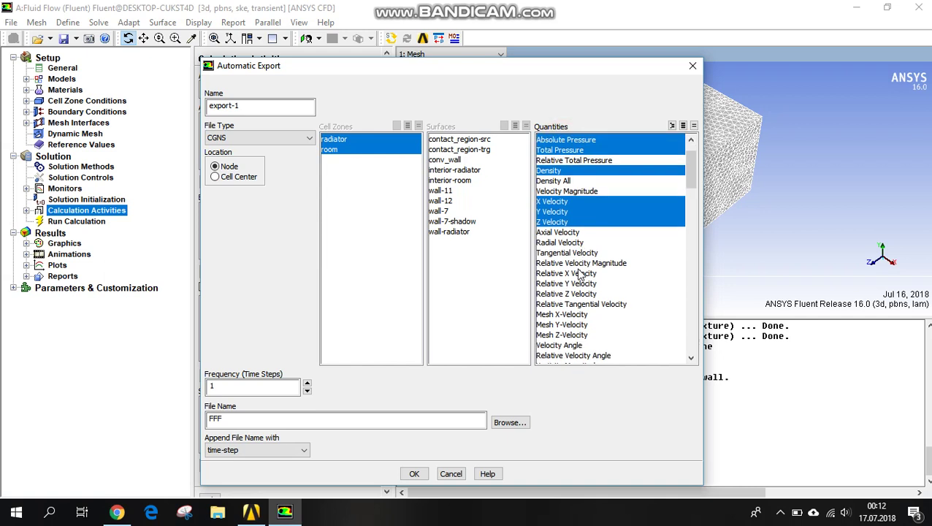
scroll(580, 274, down, 2)
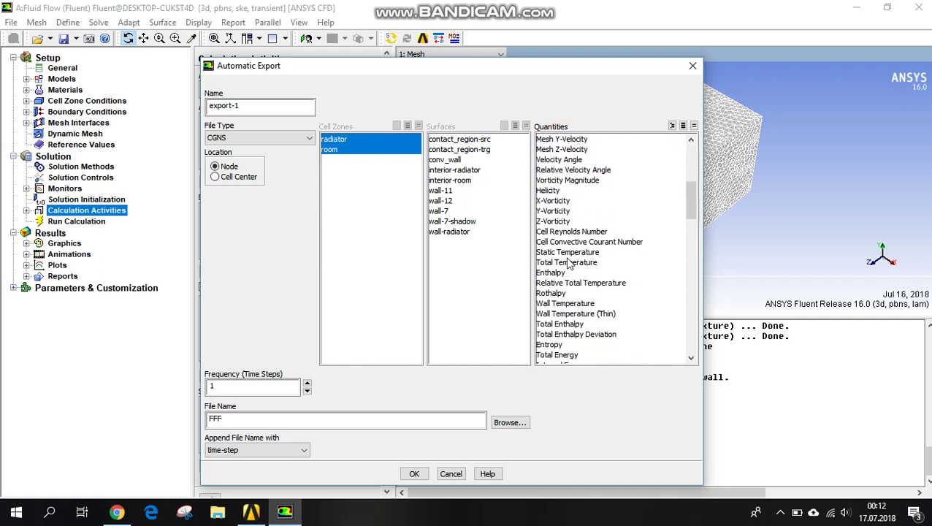
click(567, 252)
click(567, 262)
click(570, 272)
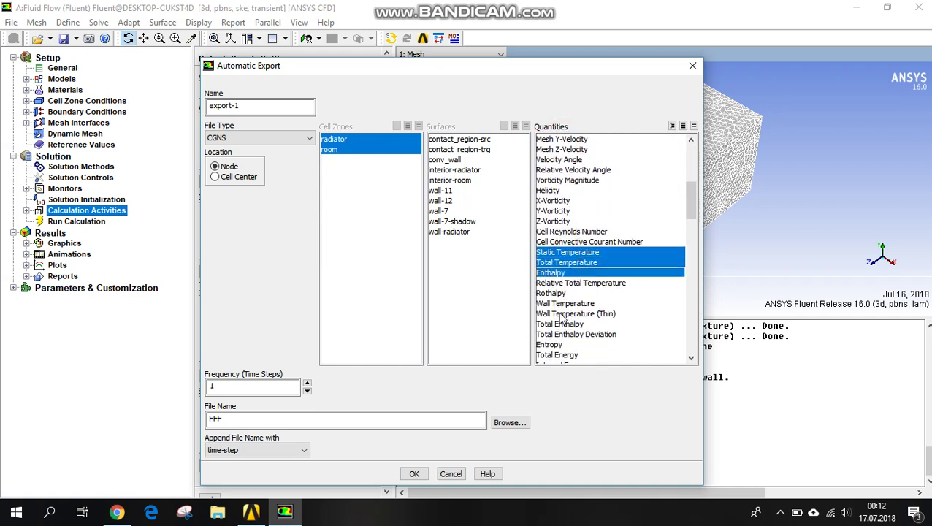
scroll(562, 318, down, 6)
scroll(562, 319, down, 9)
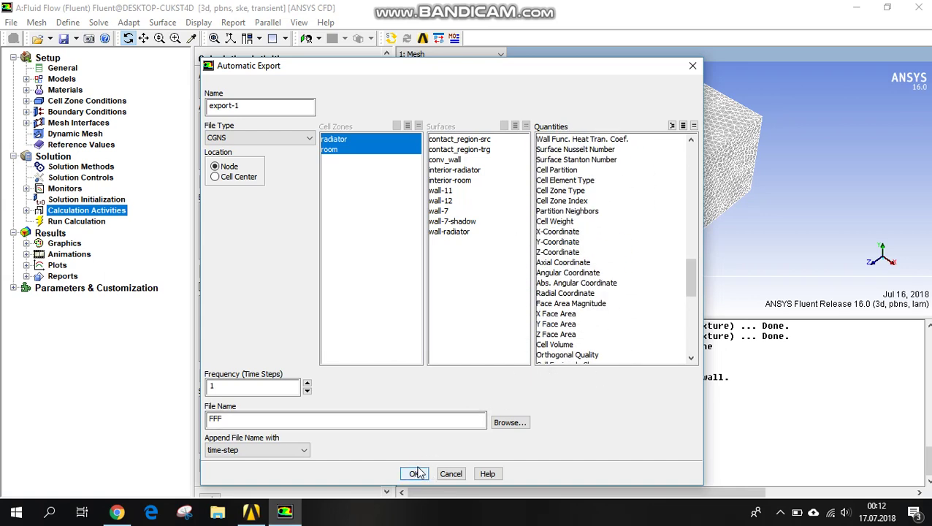
click(415, 474)
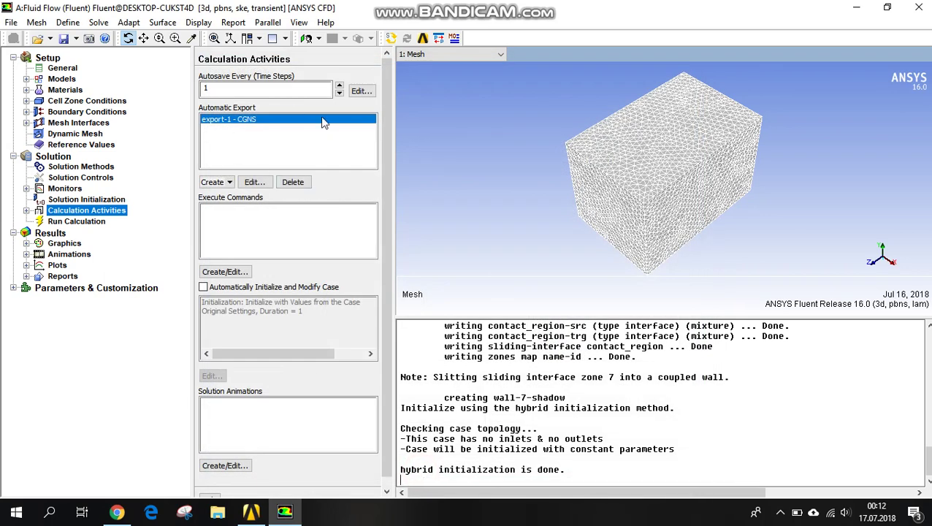
Set the run calculation's time step size to 30 s and the number of time steps to 60
click(76, 221)
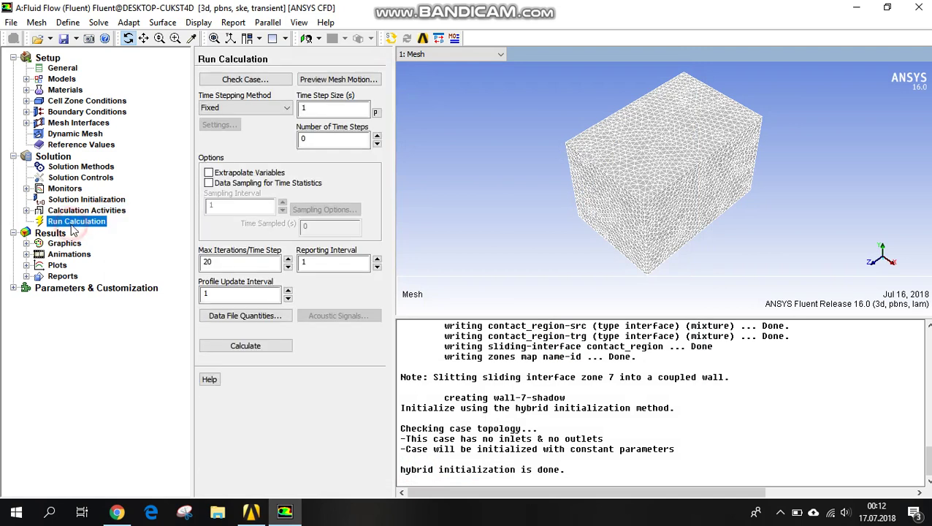
double_click(322, 110)
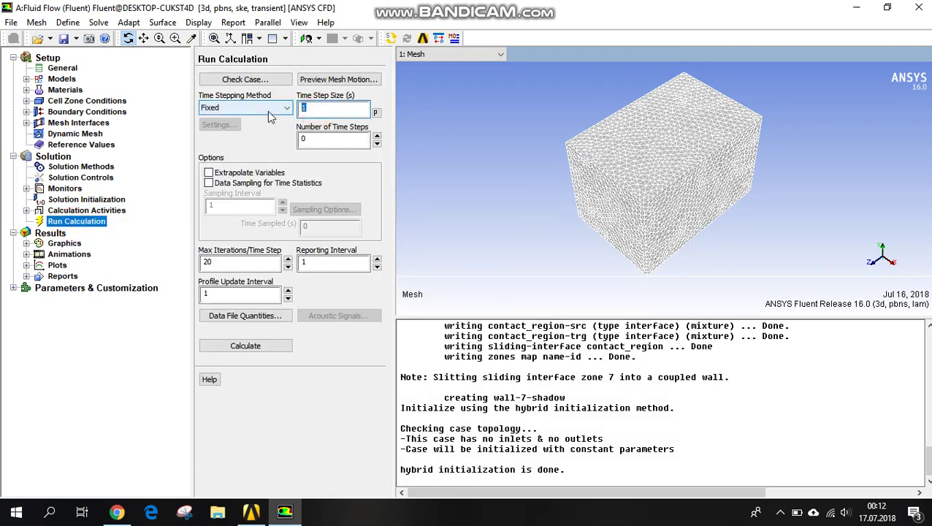
text(30)
click(267, 125)
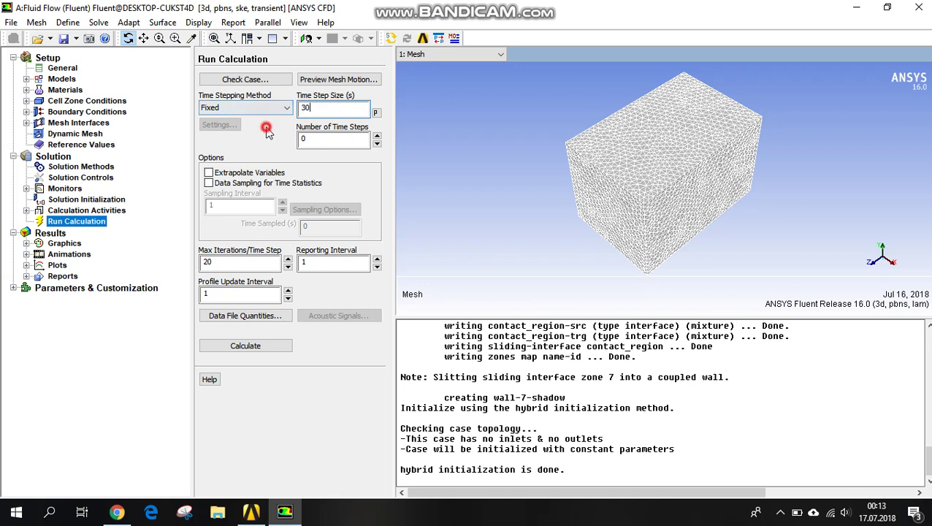
click(314, 140)
drag(314, 140, 290, 144)
text(60)
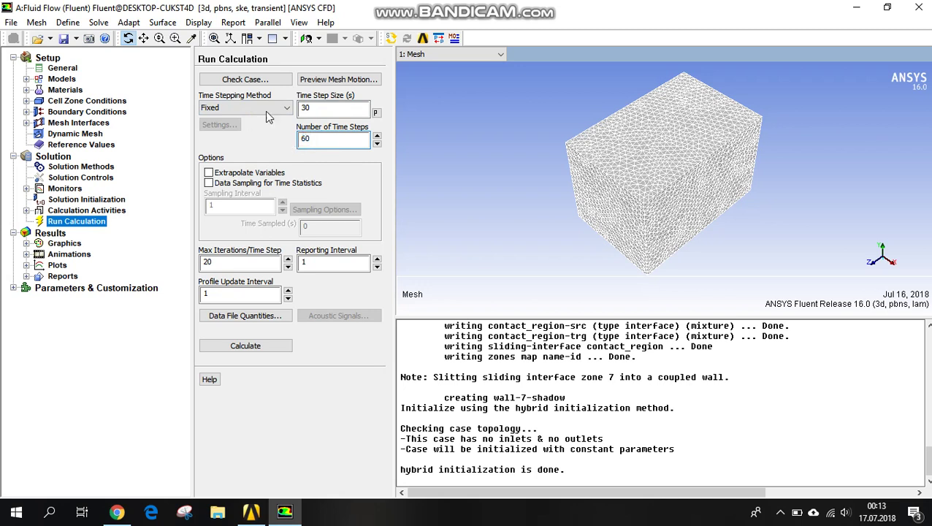
Set the maximum iterations per time step to 5
double_click(222, 263)
text(50)
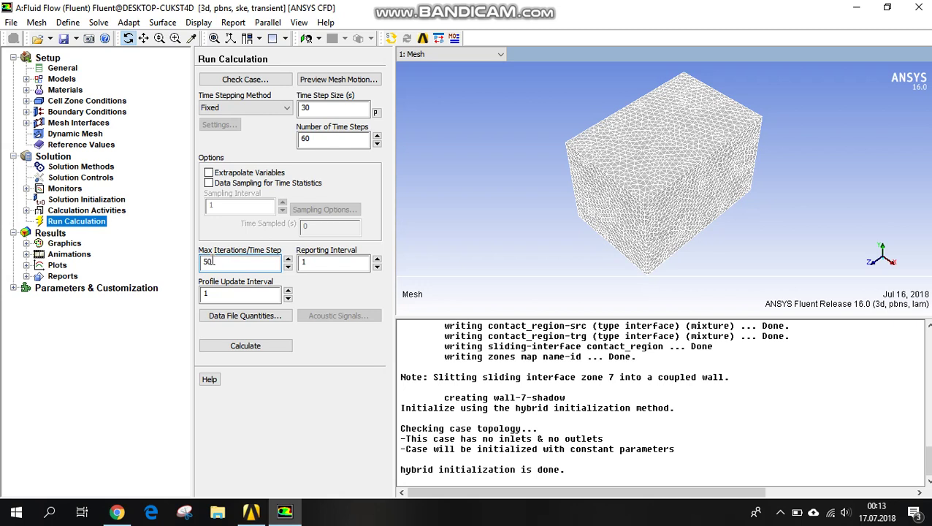
click(209, 262)
key(BackSpace)
Change the number of time steps to 6 and the time step size to 300 s, and run the calculation to completion
click(312, 139)
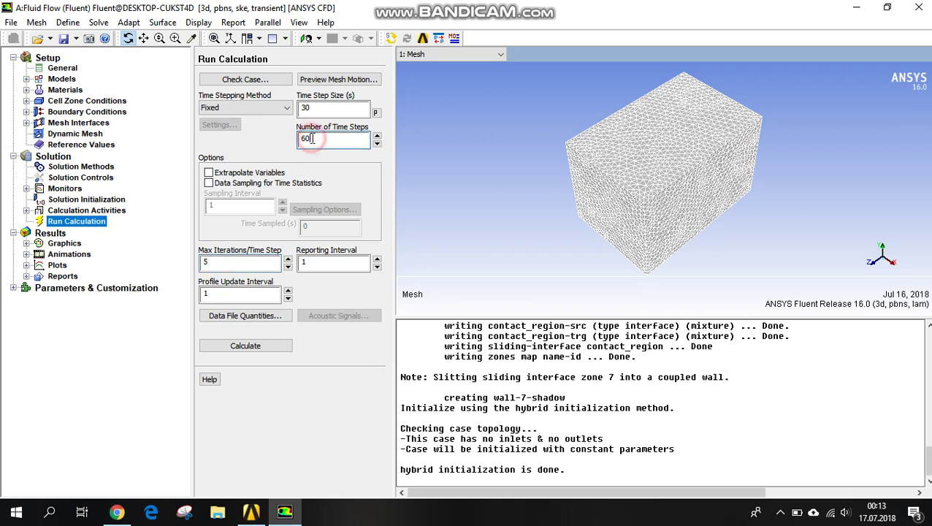
double_click(320, 108)
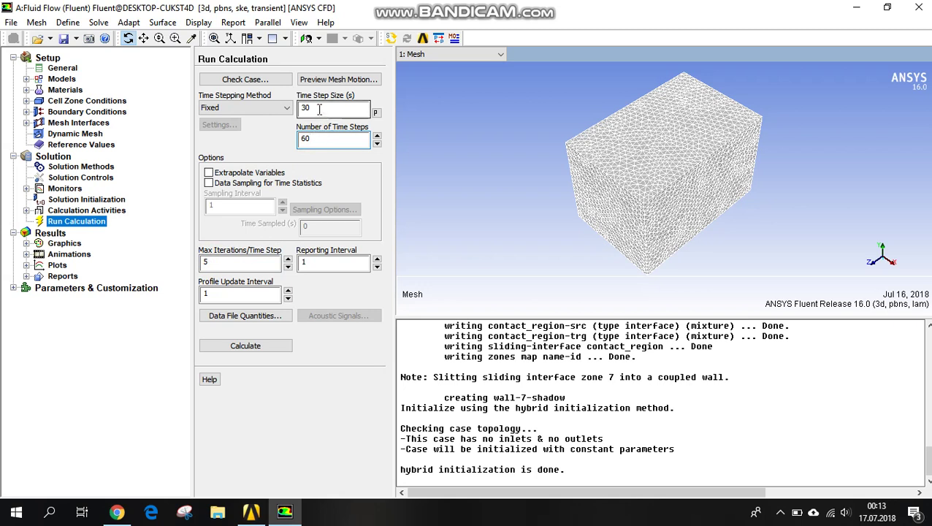
click(311, 141)
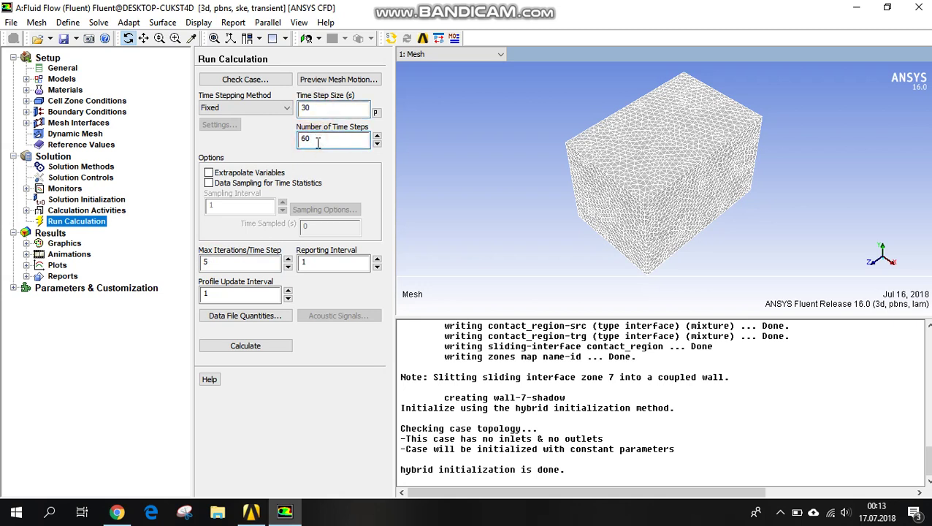
click(321, 108)
text(0)
click(224, 351)
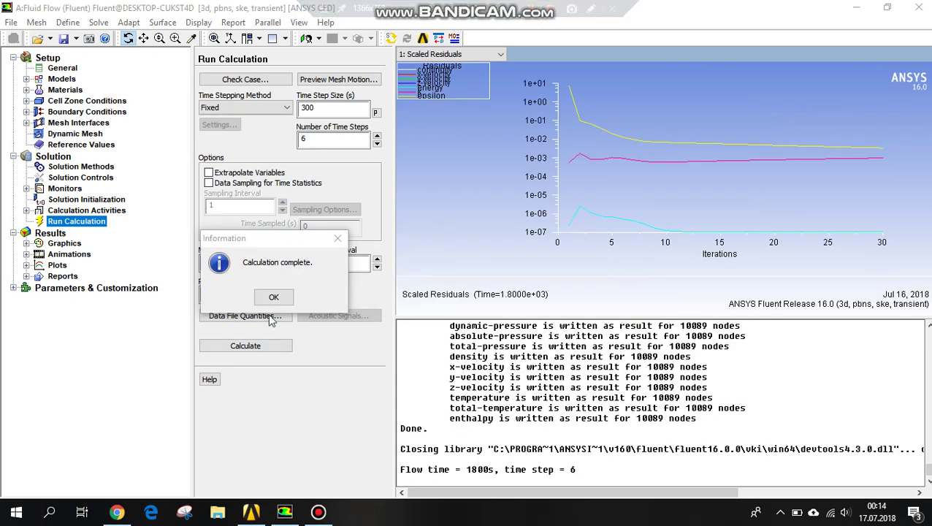
click(274, 297)
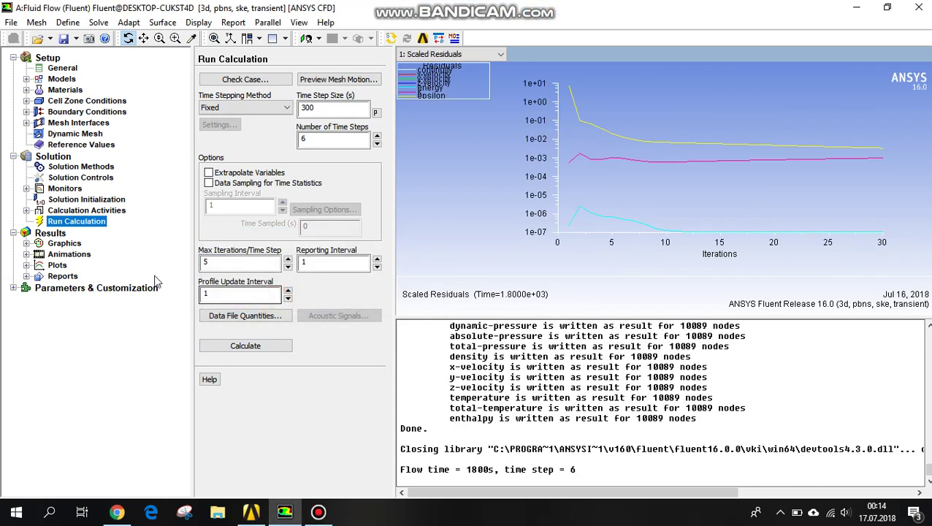
Close Fluent and open the project's results in CFD-Post from Workbench
click(920, 7)
click(242, 298)
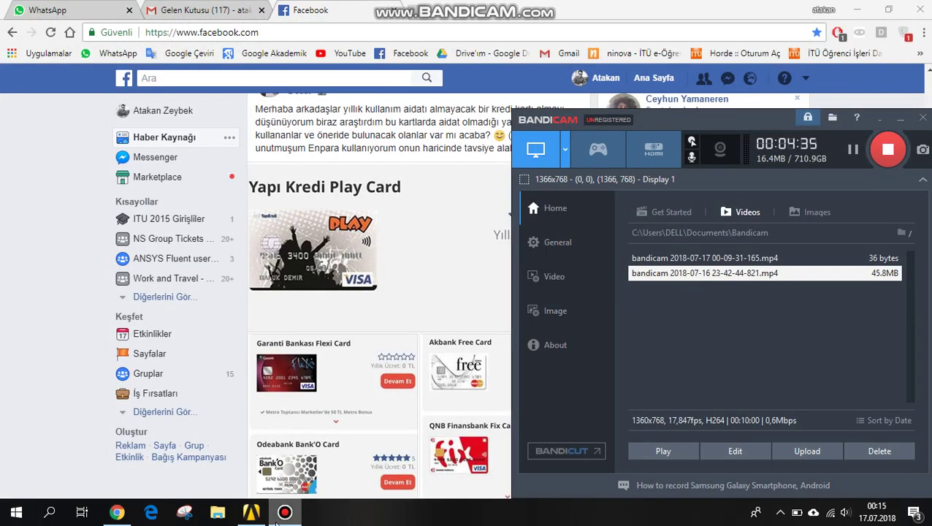
click(857, 9)
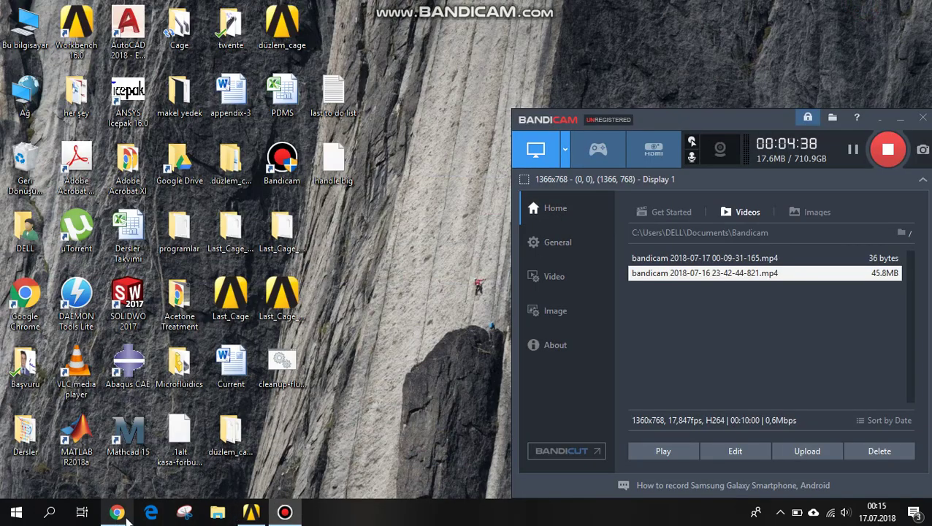
click(252, 512)
double_click(245, 206)
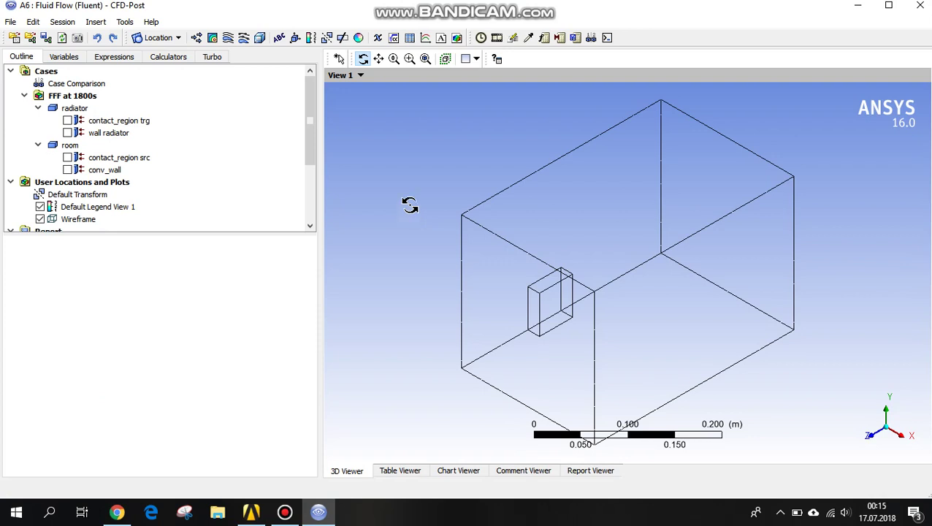
Insert an XY slice plane named Plane 1 across all domains at a Z position of about 0.0975 m
click(178, 40)
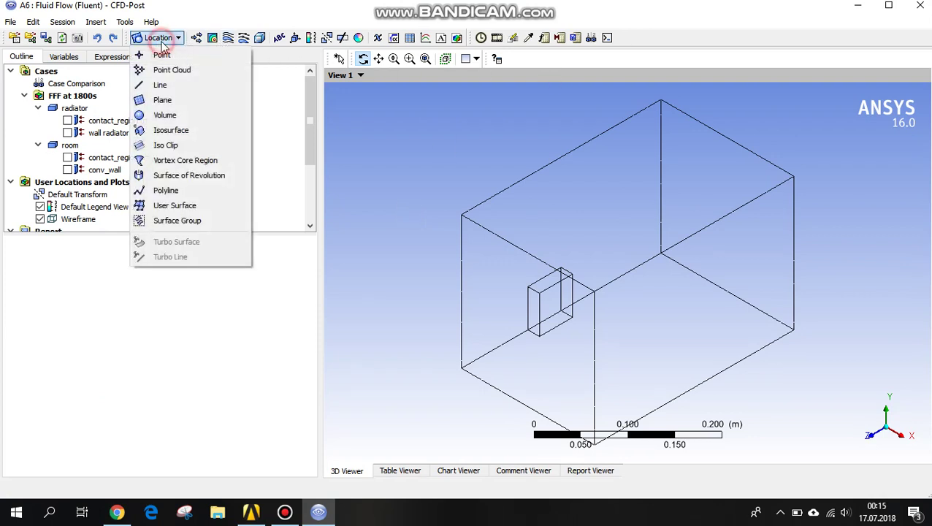
click(160, 101)
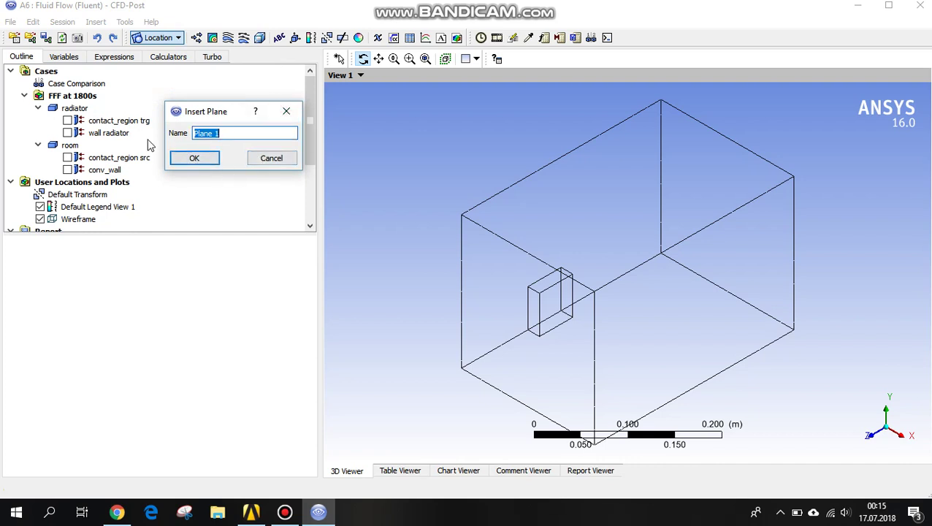
click(195, 157)
click(117, 313)
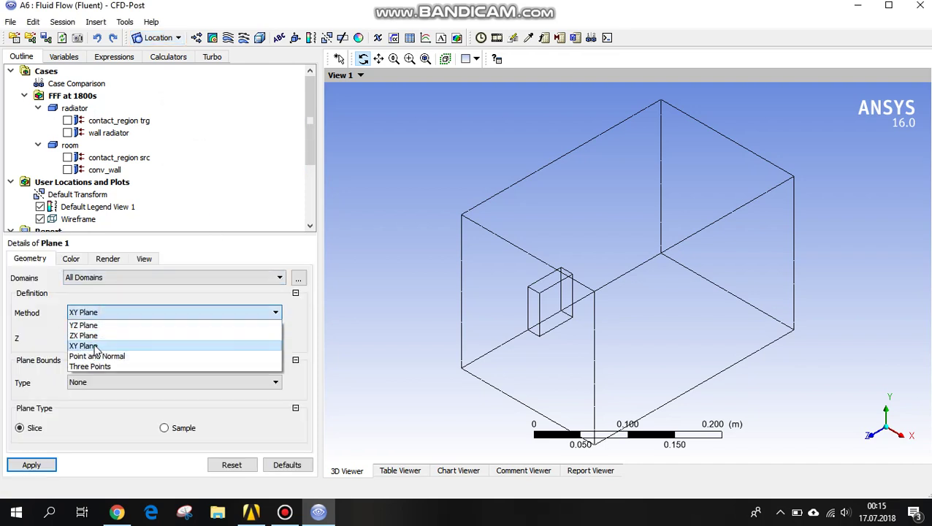
click(95, 347)
click(100, 337)
drag(75, 343, 129, 350)
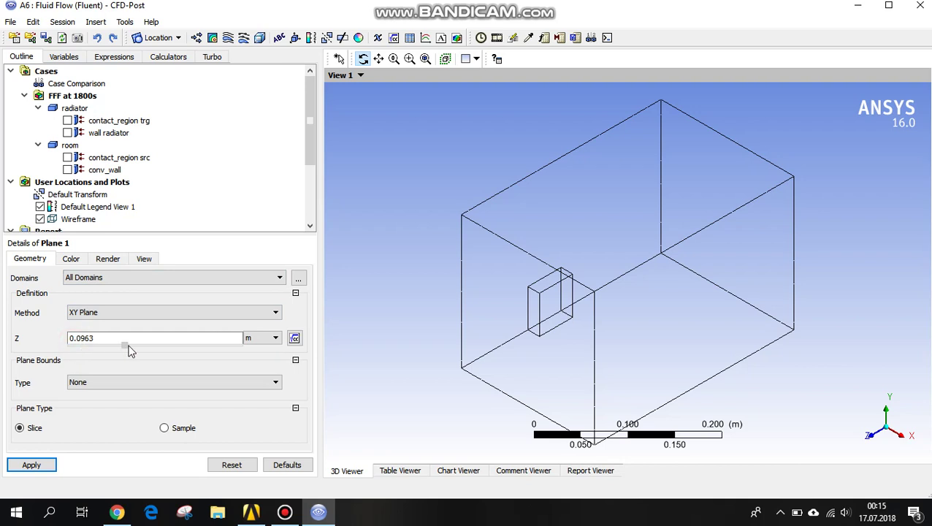
click(32, 465)
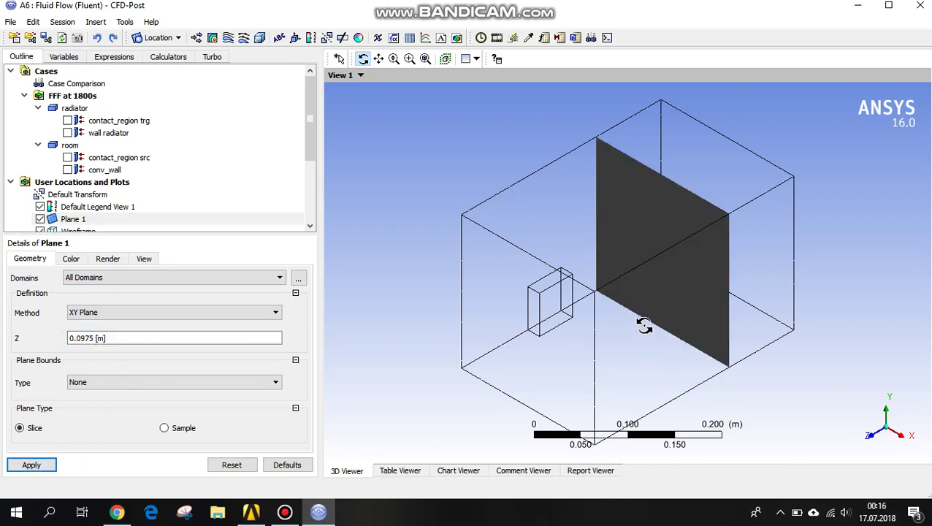
Move Plane 1 to a Z position of about 0.1767 m so that it cuts through the radiator
drag(644, 326, 624, 325)
click(133, 344)
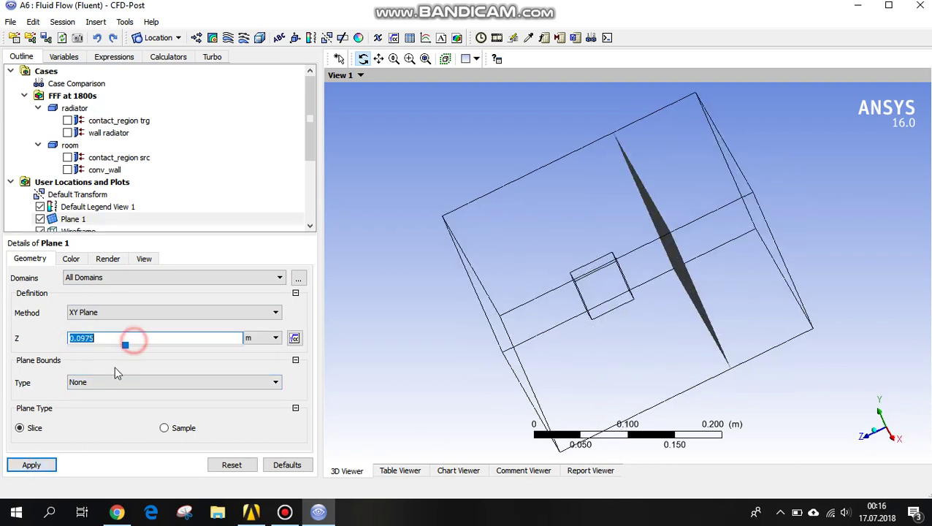
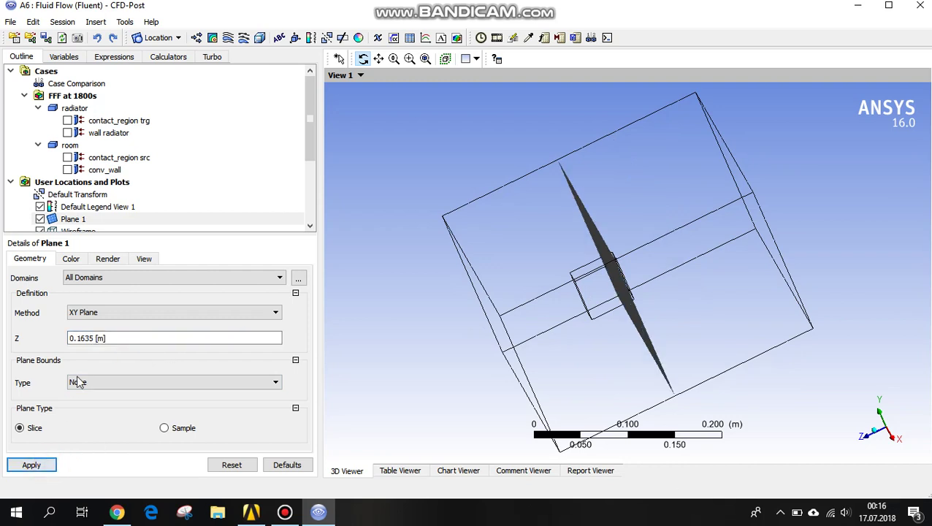
click(165, 348)
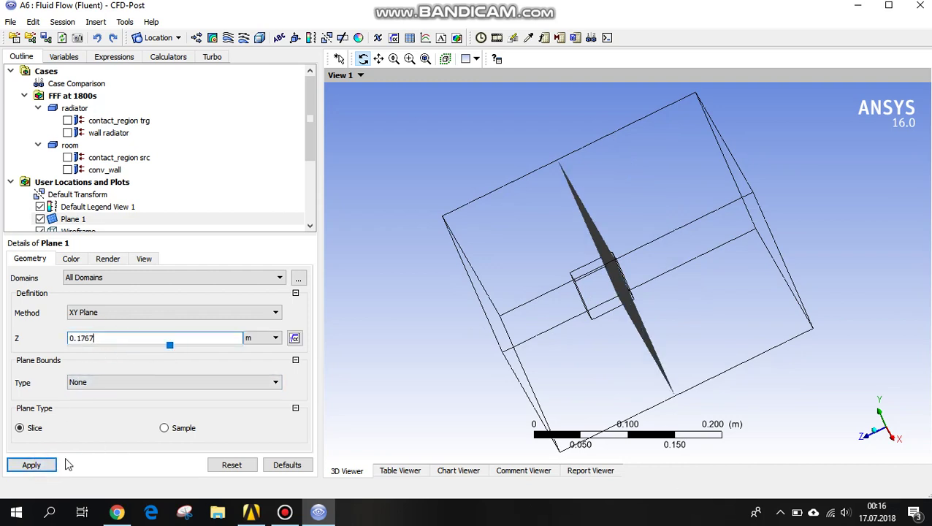
click(29, 464)
drag(480, 286, 460, 336)
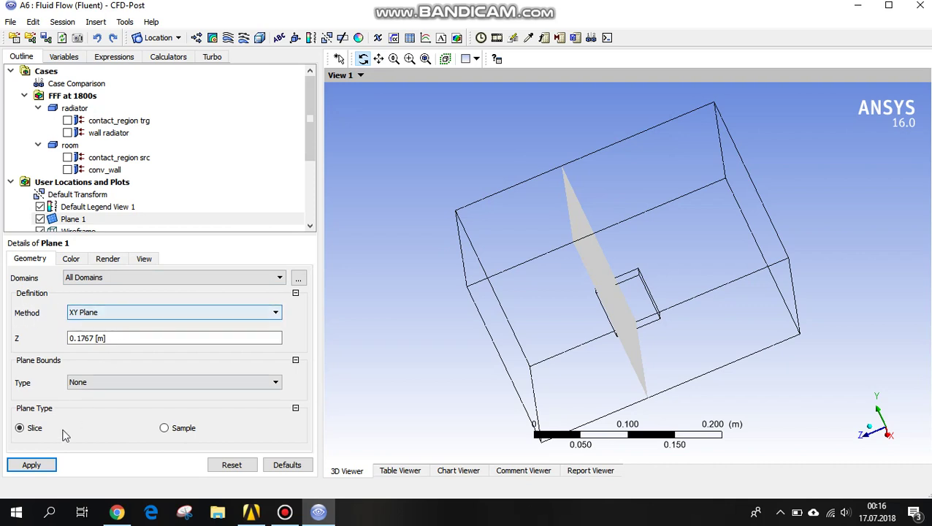
click(41, 469)
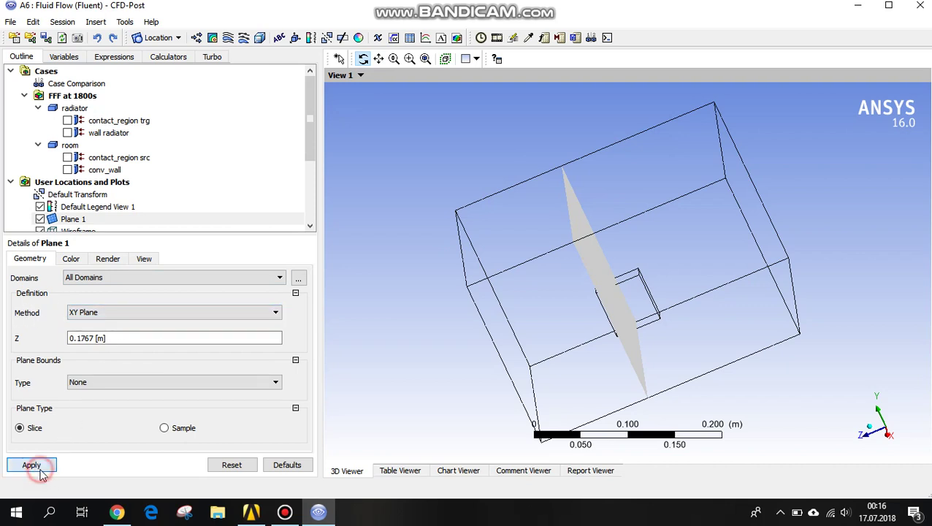
Insert a contour plot named Contour 1 across all domains and locate it on Plane 1
click(211, 37)
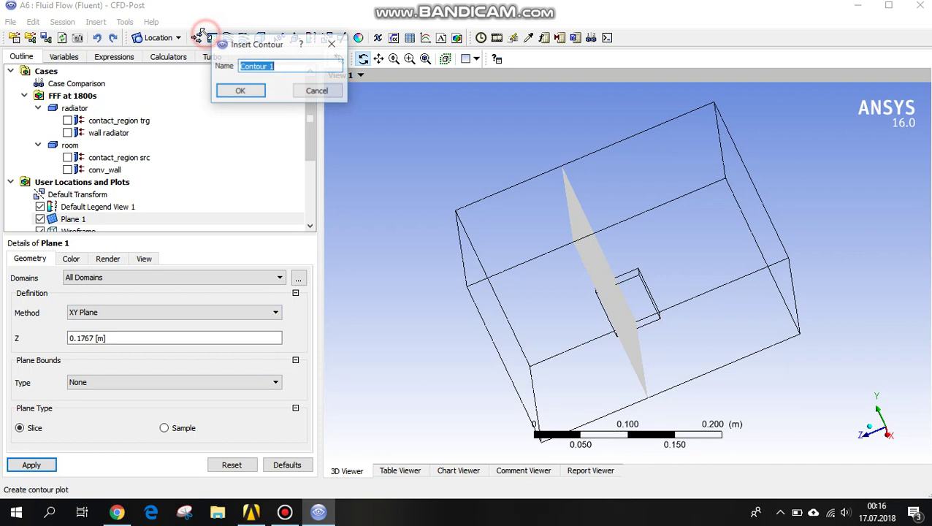
click(240, 90)
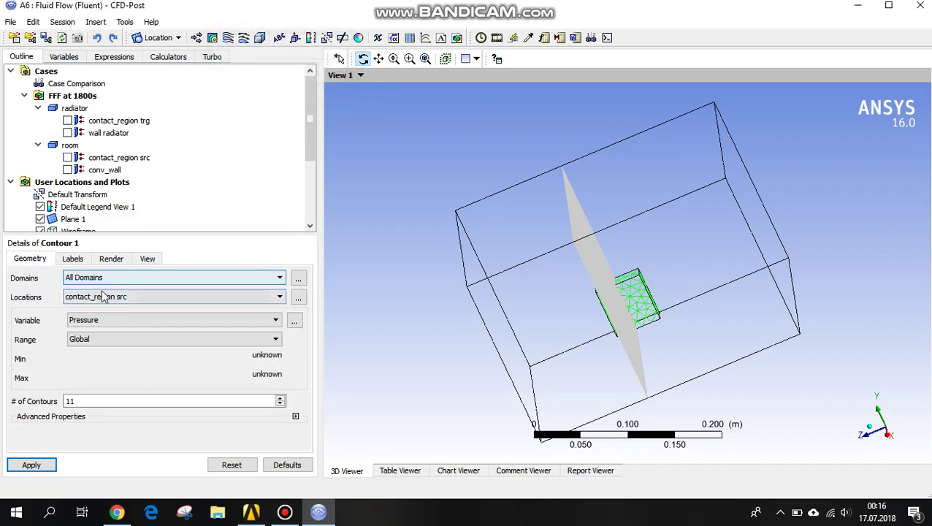
click(98, 279)
click(98, 278)
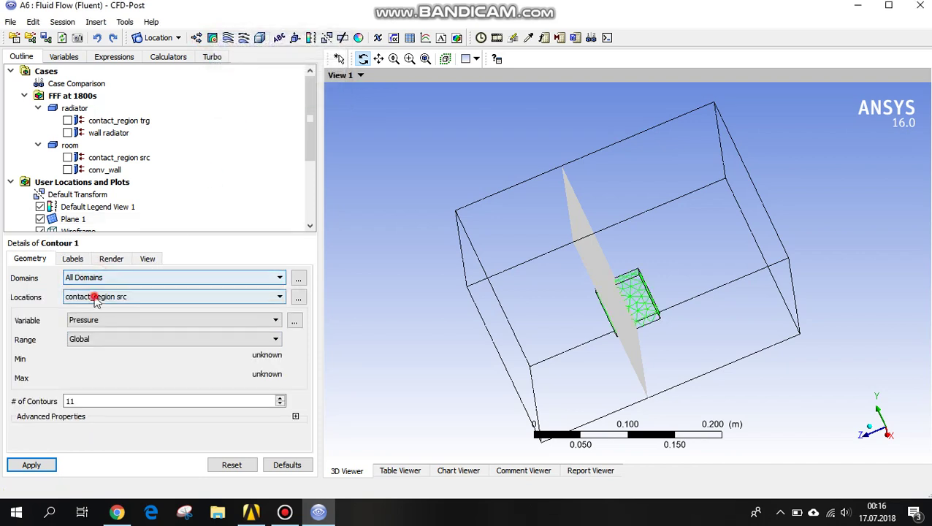
click(94, 296)
click(86, 344)
Set Contour 1 to show Temperature over the Global range with 200 contours, and apply it
click(84, 320)
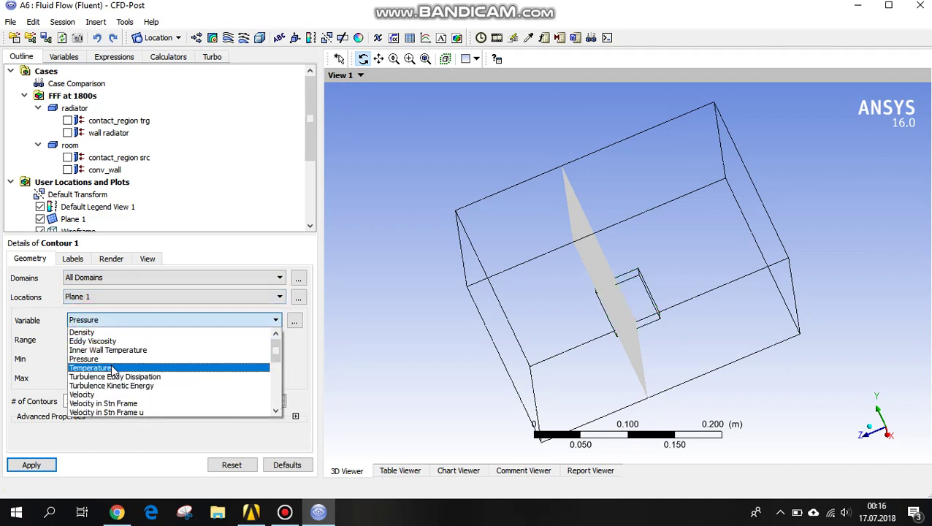
click(100, 367)
click(106, 339)
click(105, 337)
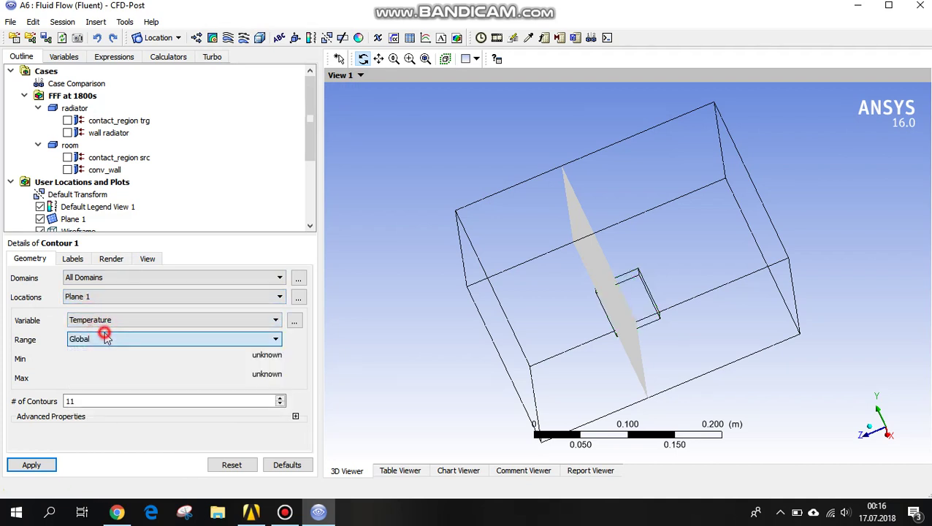
double_click(88, 401)
text(20)
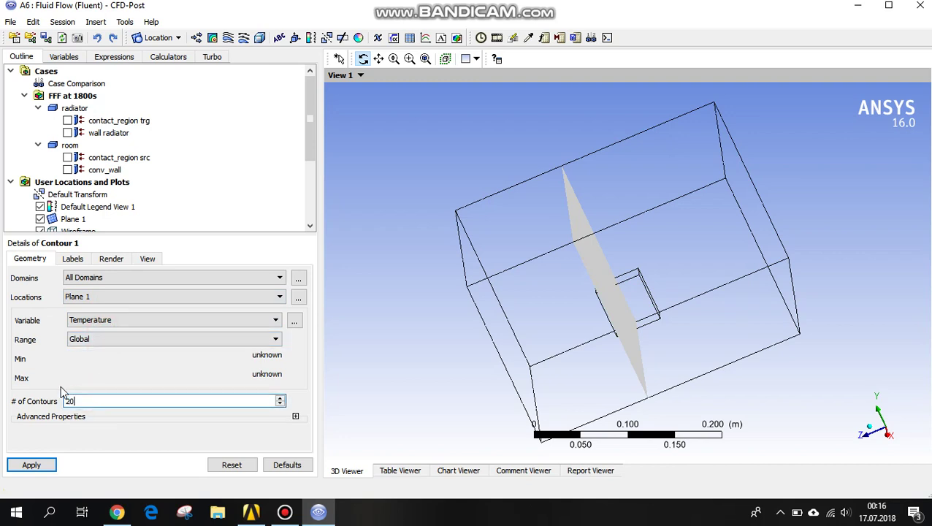
text(0i)
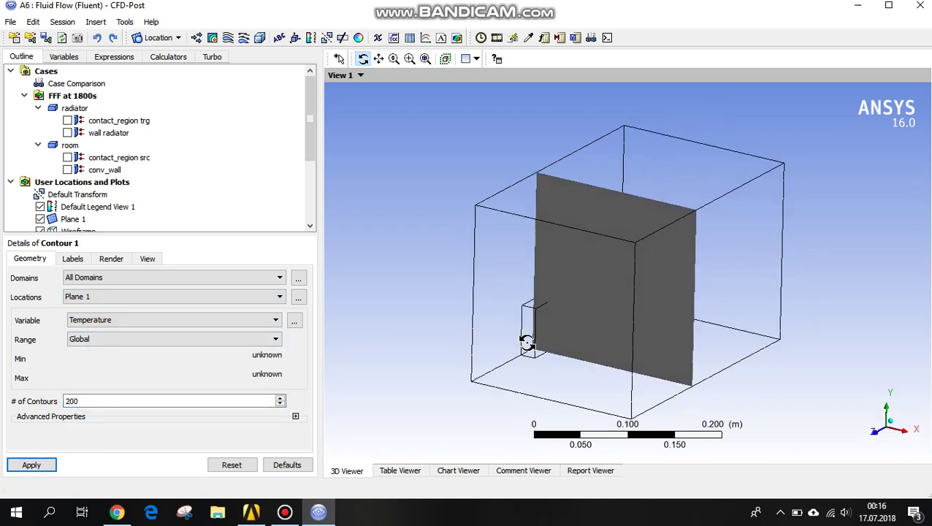
click(33, 465)
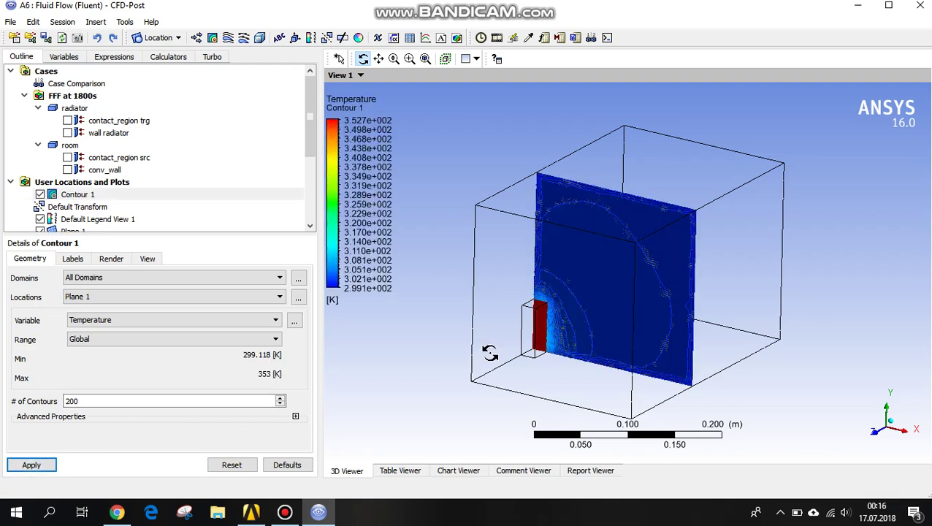
Hide Plane 1 and orient the view along the Z axis to examine the temperature contour around the radiator
drag(566, 321, 579, 336)
scroll(567, 380, up, 5)
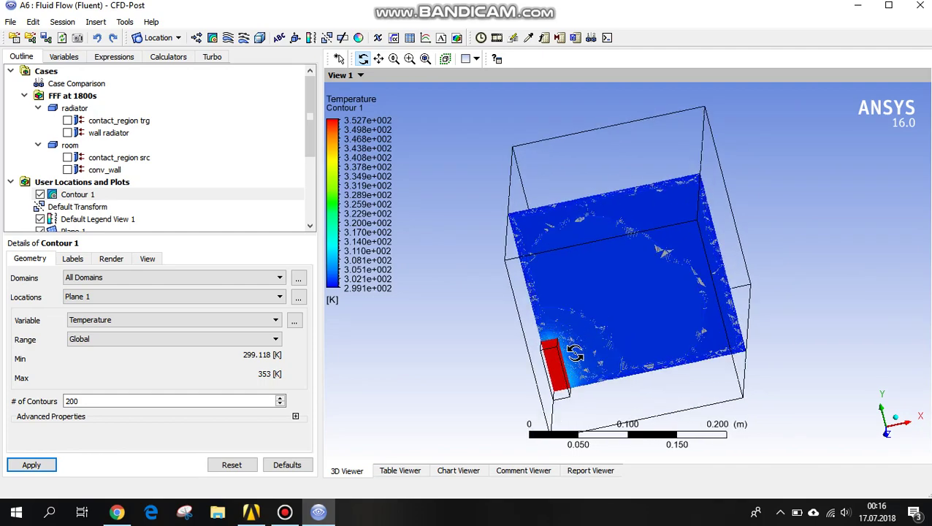
scroll(560, 392, down, 5)
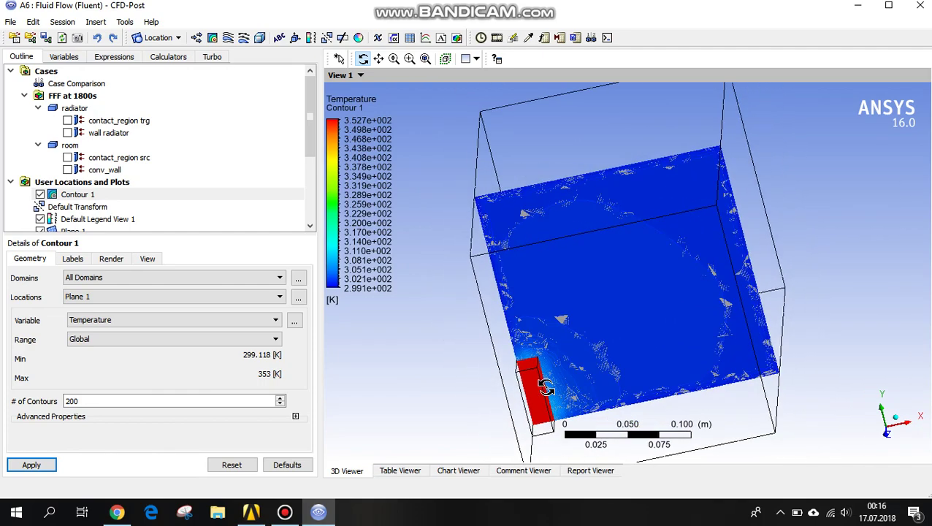
mouse_move(572, 297)
mouse_down()
mouse_move(576, 321)
mouse_move(561, 284)
mouse_up()
drag(533, 358, 521, 358)
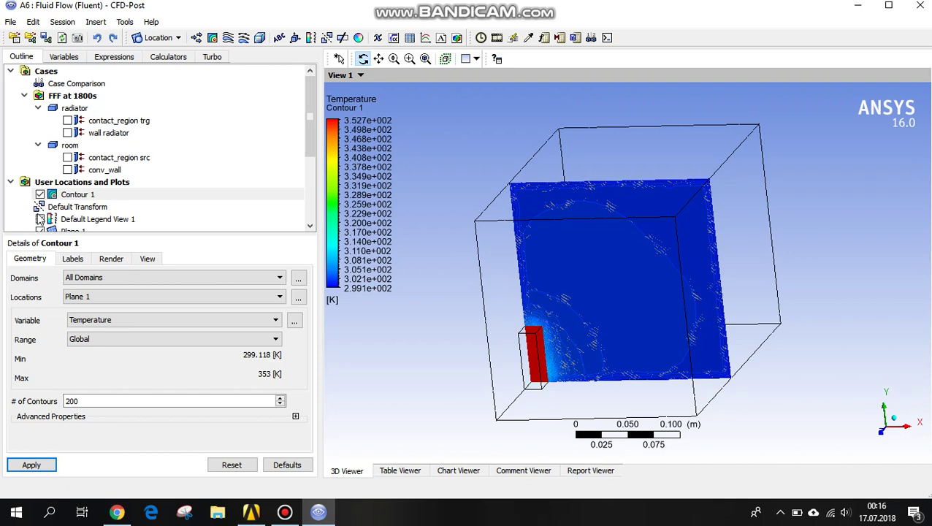
scroll(48, 222, down, 2)
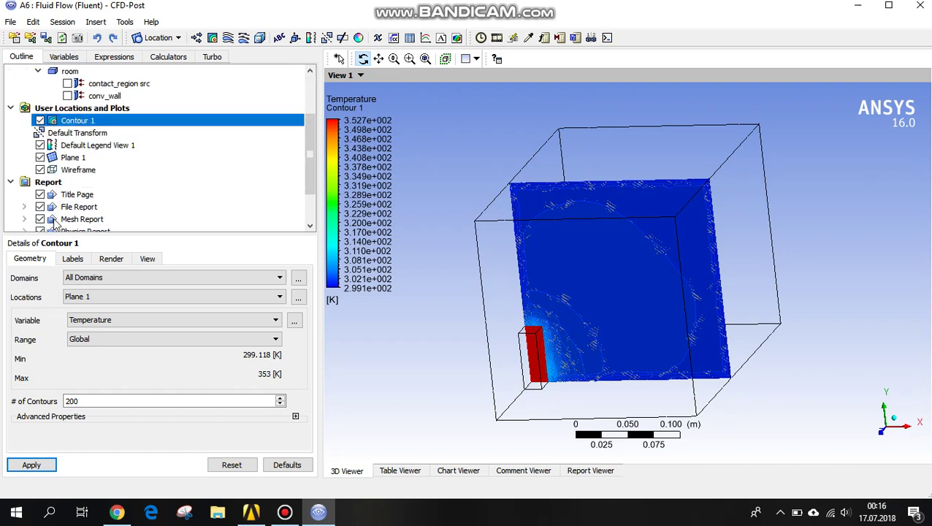
click(40, 157)
drag(594, 341, 617, 335)
click(898, 418)
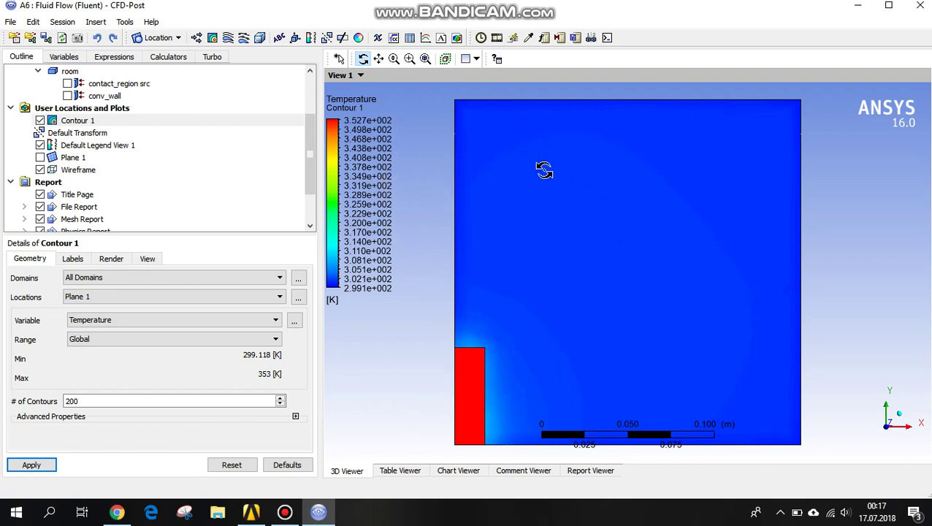
drag(543, 169, 524, 104)
Switch to the Filmler ve TV player and replay the Radiator temperature contour animation
mouse_move(512, 8)
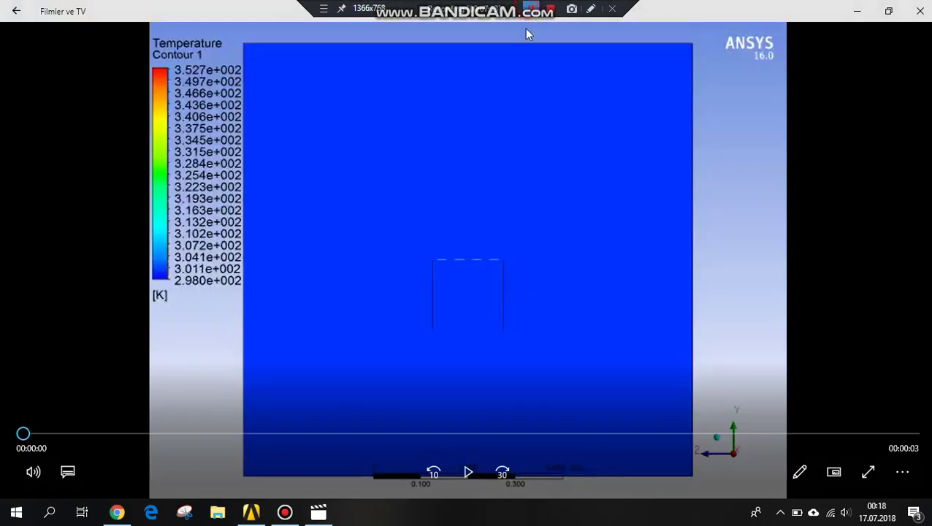
double_click(436, 321)
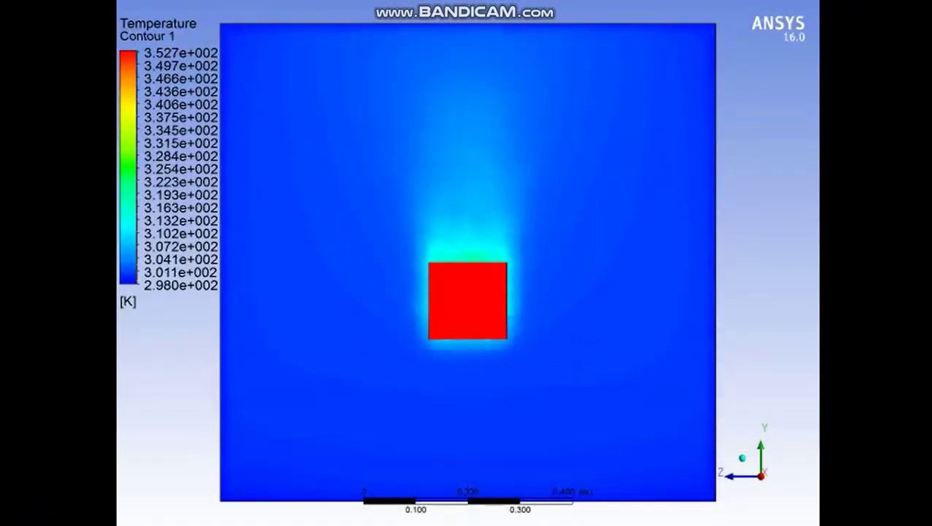
mouse_move(879, 294)
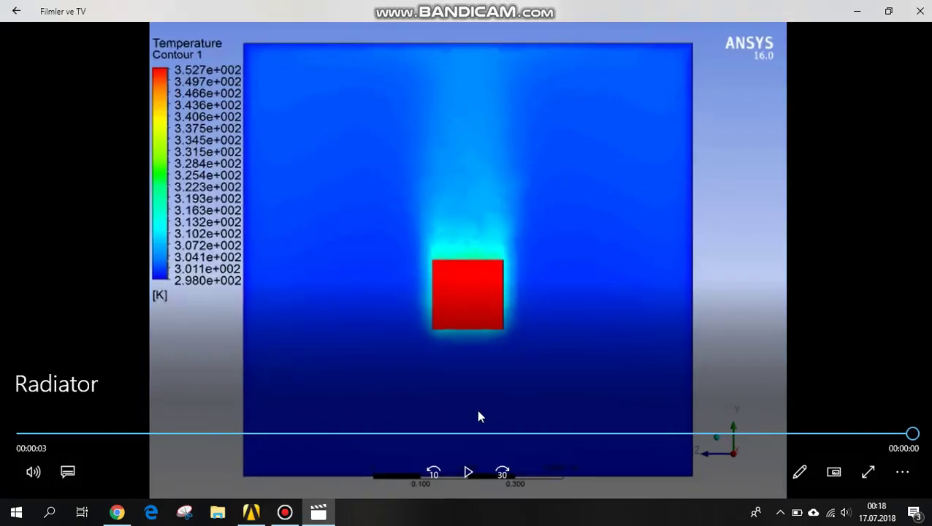
click(469, 472)
click(539, 304)
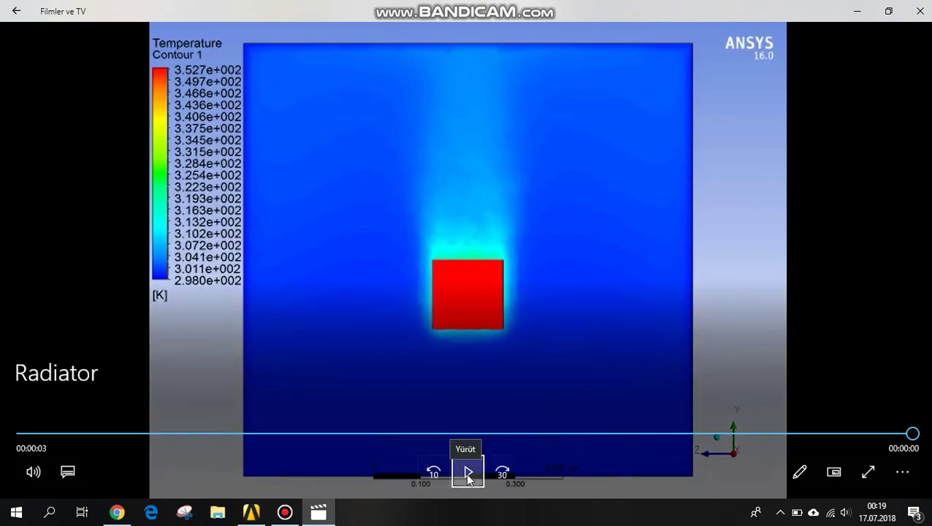
click(468, 475)
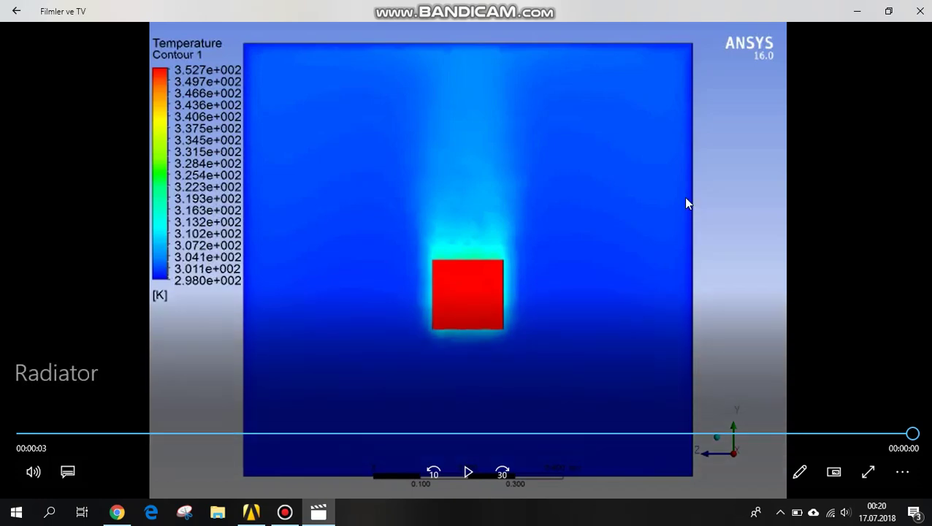
mouse_move(485, 5)
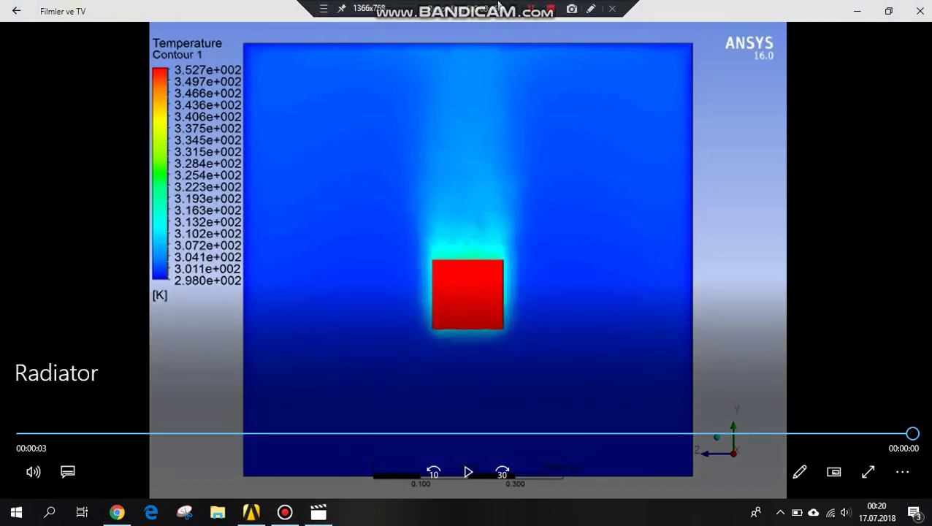